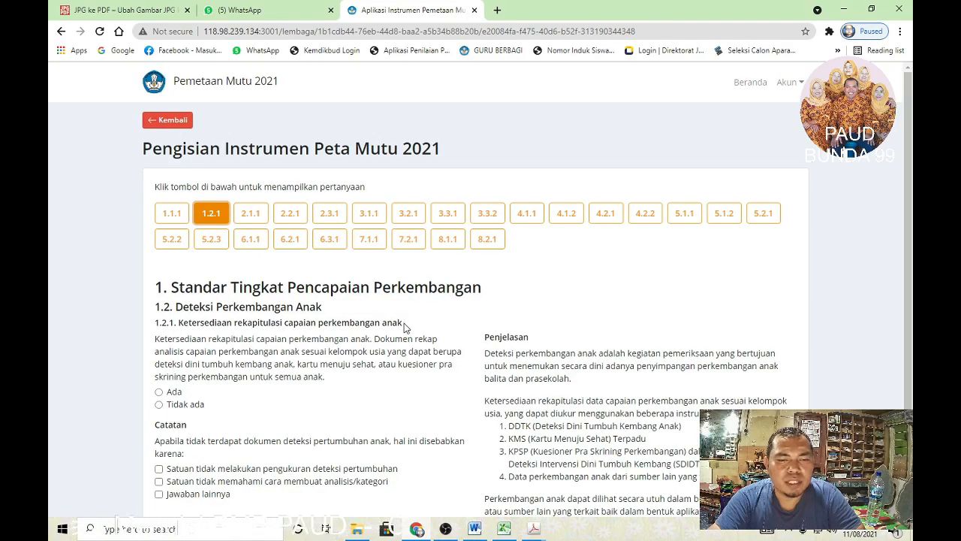
Step: Check the Nilai DDTK sheet in the Excel workbook, then switch to DDTK Perkembangan Anak.pdf in Acrobat
left_click_drag(406, 324, 318, 323)
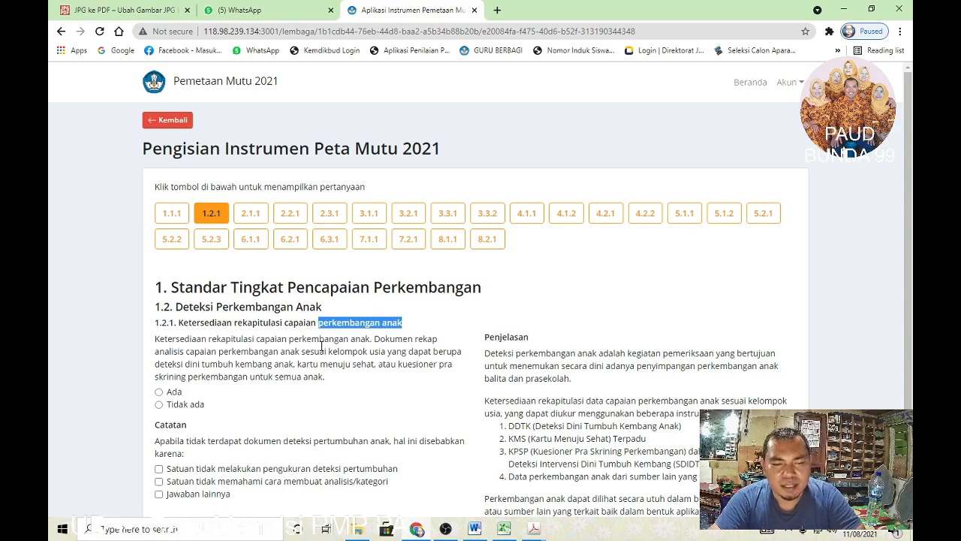
left_click(507, 530)
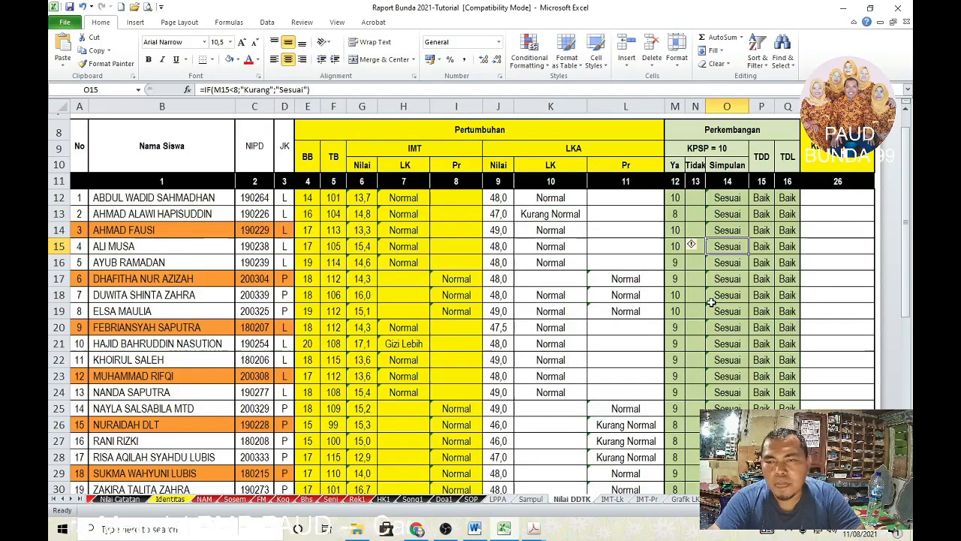
left_click(535, 529)
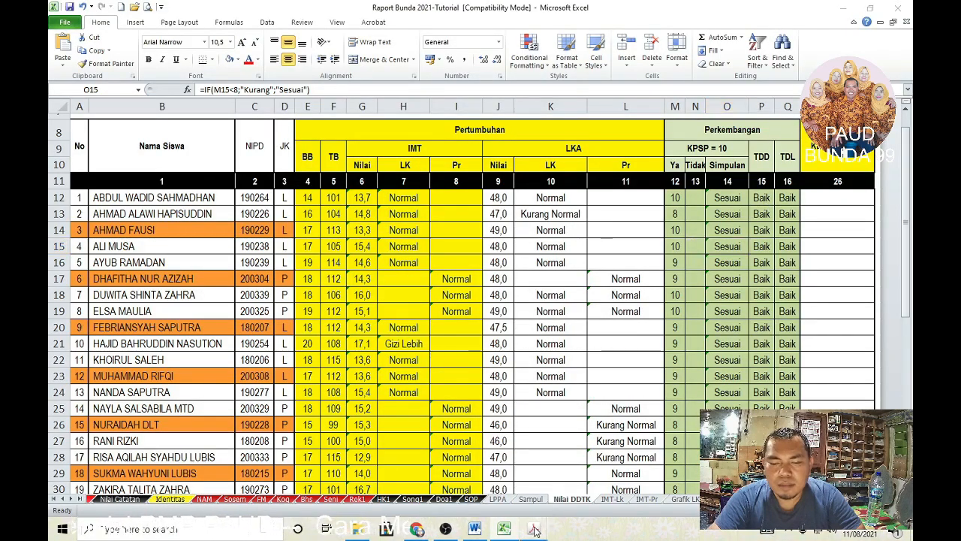
left_click(676, 451)
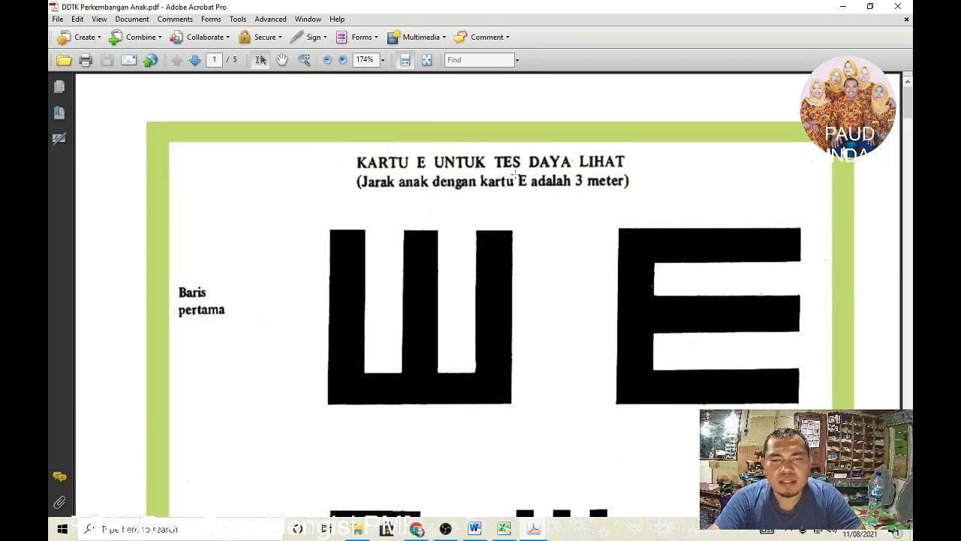
Step: Read the E card pages and the Tes Daya Lihat (TDL) and Tes Daya Dengar (TDD) instructions in the PDF
scroll(515, 175, "down", 15)
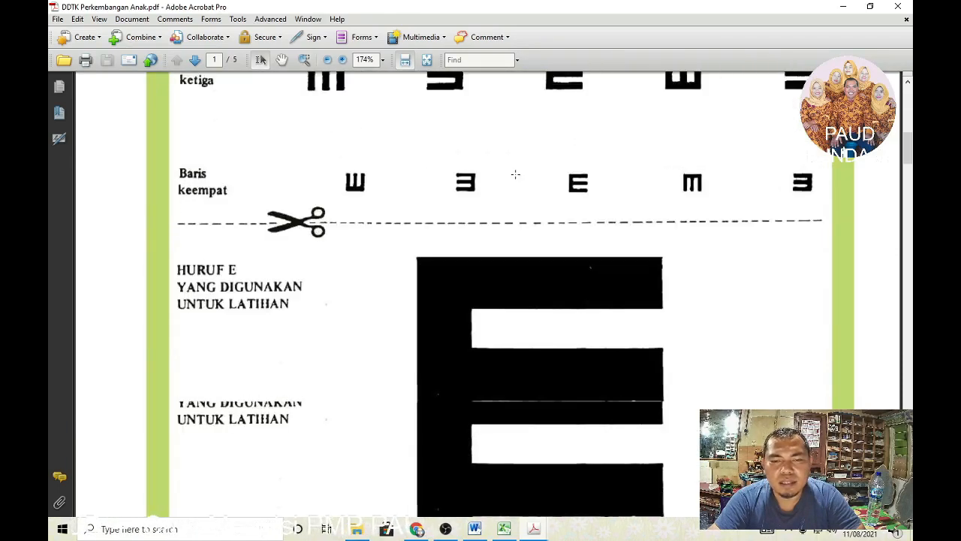
scroll(515, 174, "down", 4)
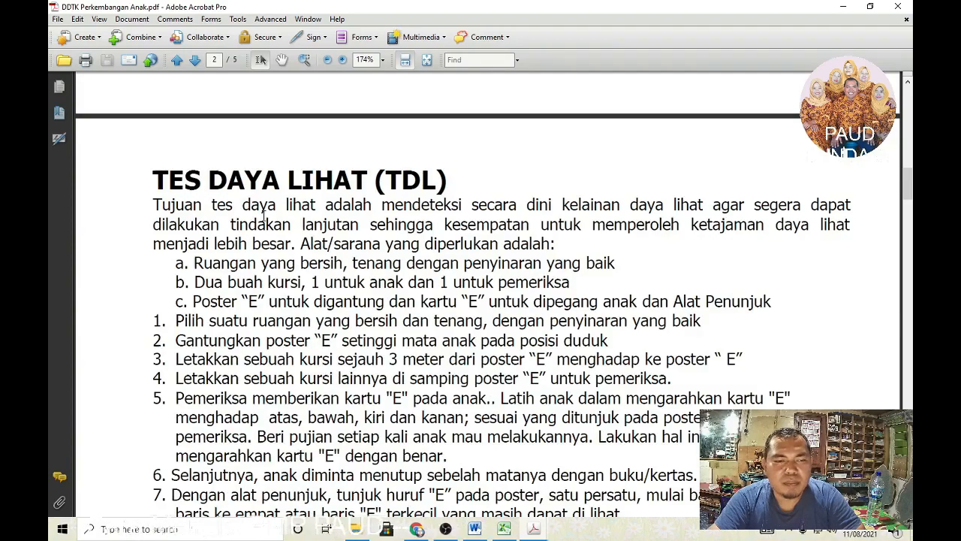
scroll(264, 216, "down", 2)
scroll(264, 218, "up", 1)
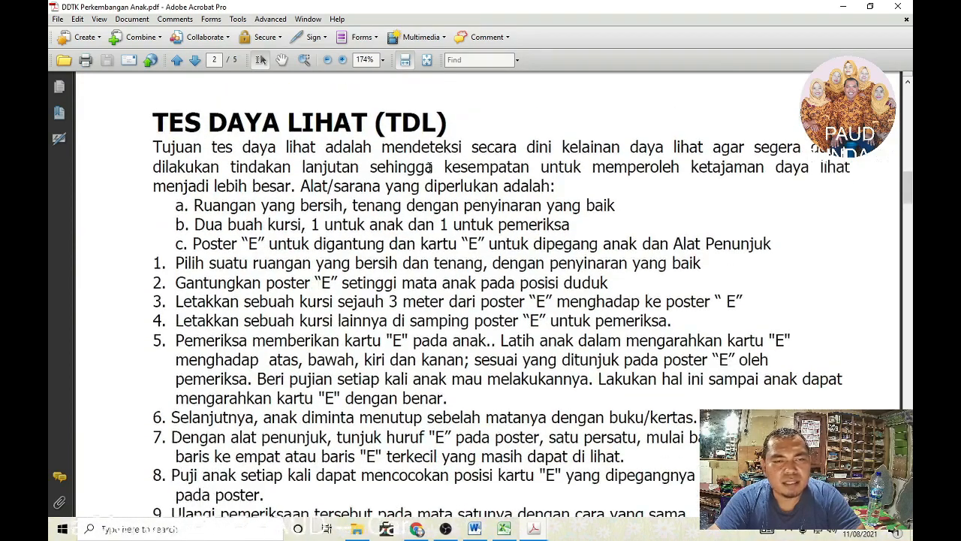
scroll(484, 208, "down", 18)
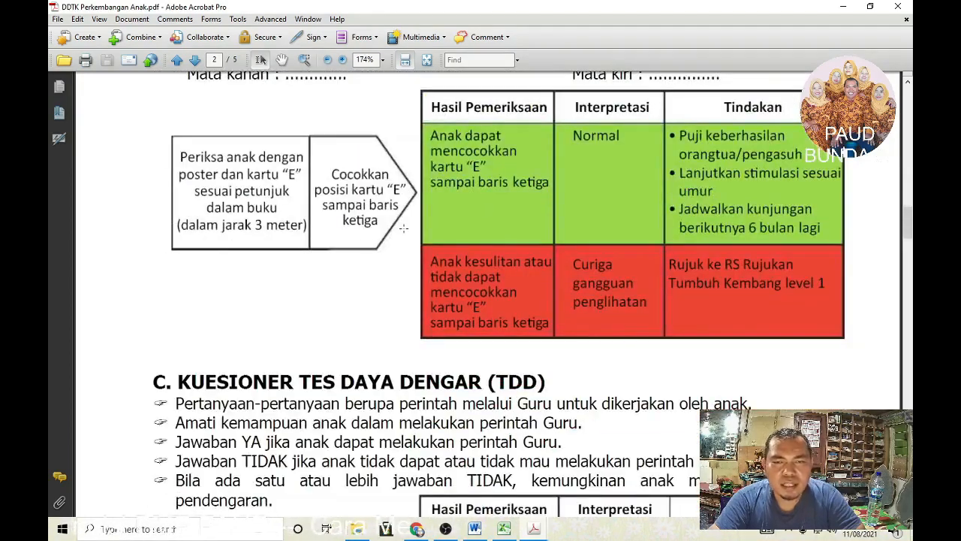
scroll(403, 228, "down", 2)
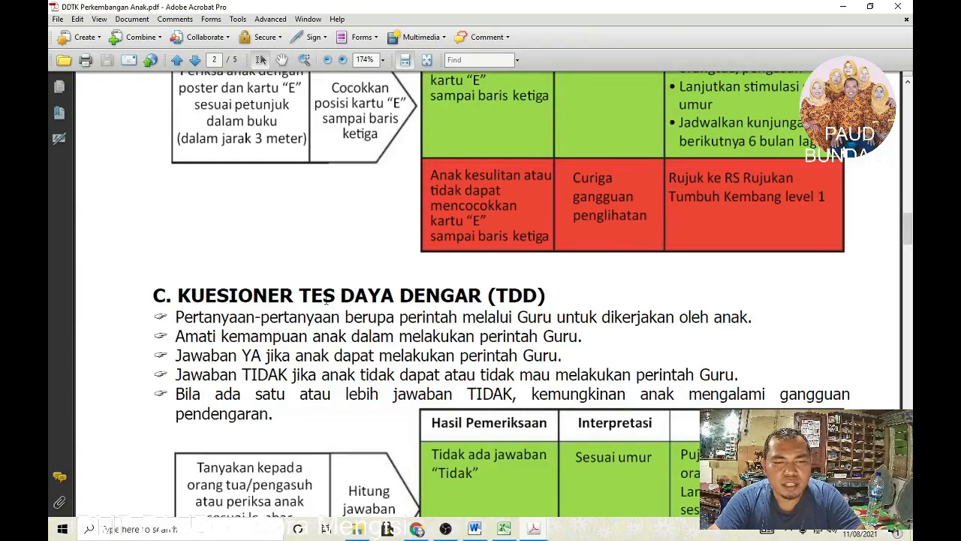
scroll(526, 291, "up", 1)
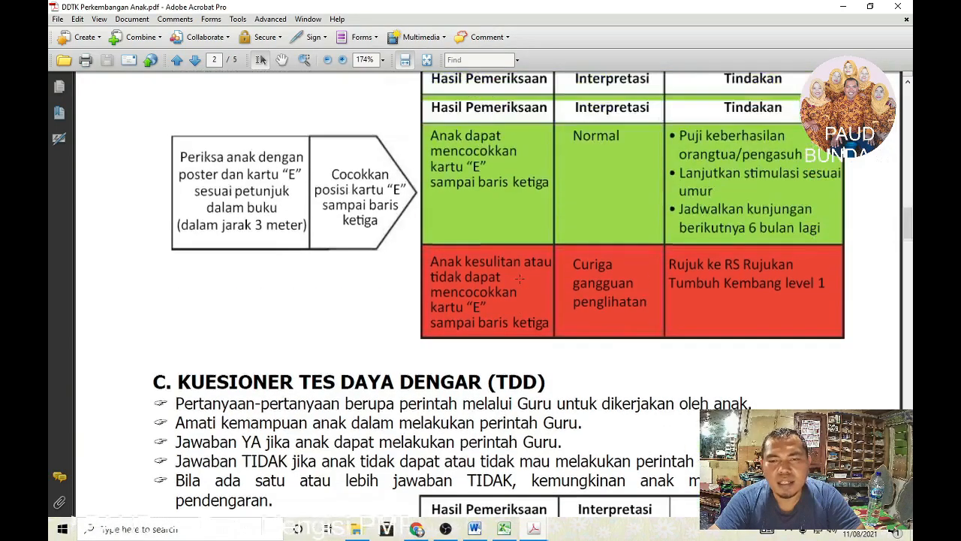
Step: Review the KPSP pre-screening questionnaires for children aged 48, 60 and 72 months
scroll(524, 287, "down", 8)
scroll(523, 284, "down", 3)
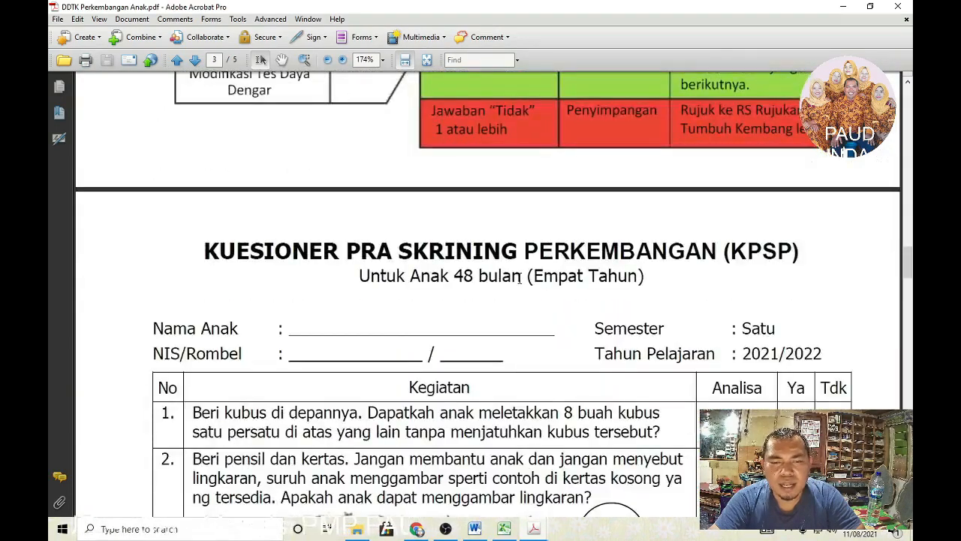
scroll(519, 278, "down", 3)
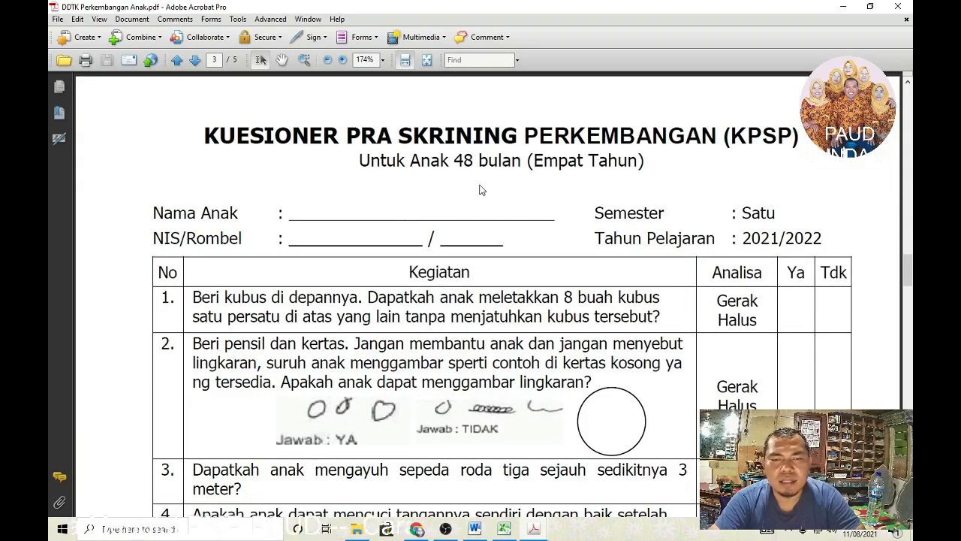
scroll(457, 262, "down", 7)
scroll(457, 262, "down", 20)
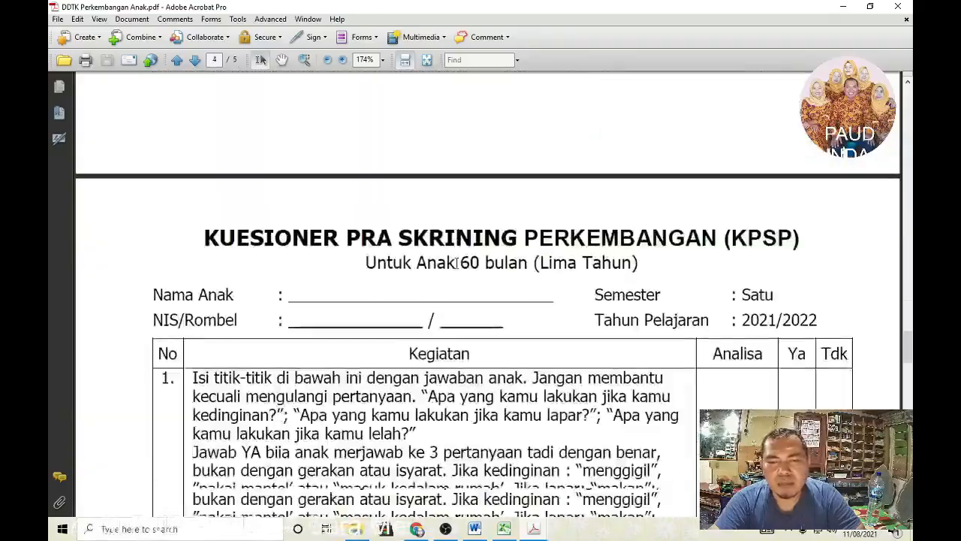
scroll(457, 261, "down", 20)
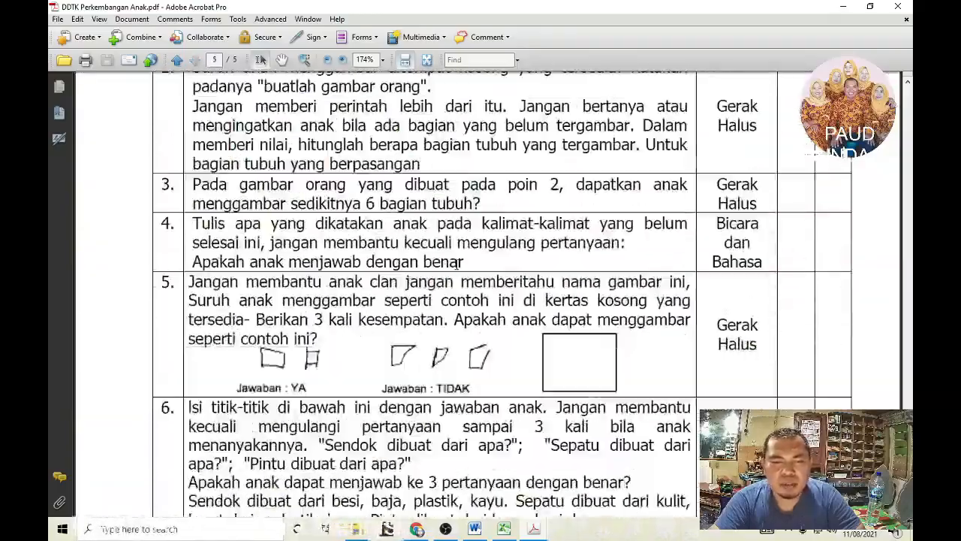
scroll(456, 265, "up", 20)
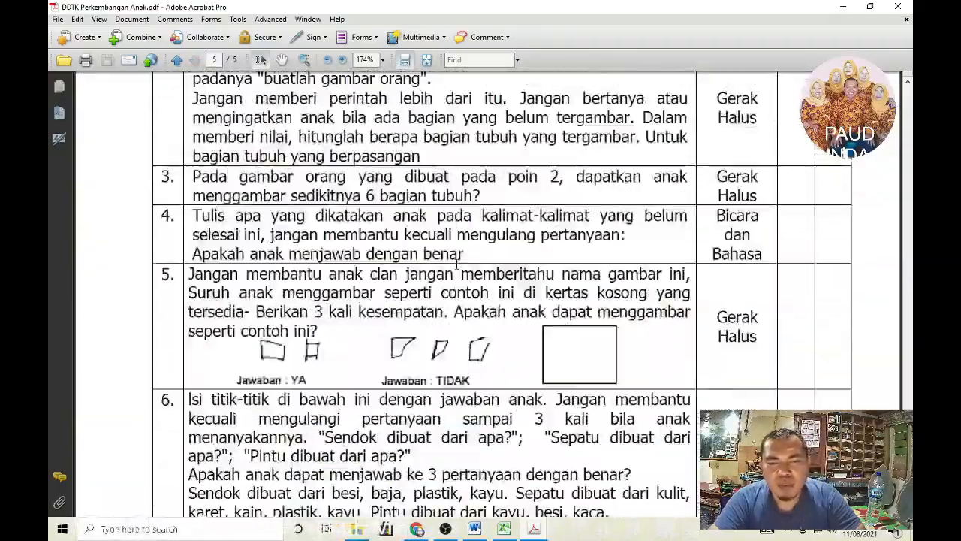
scroll(456, 264, "up", 3)
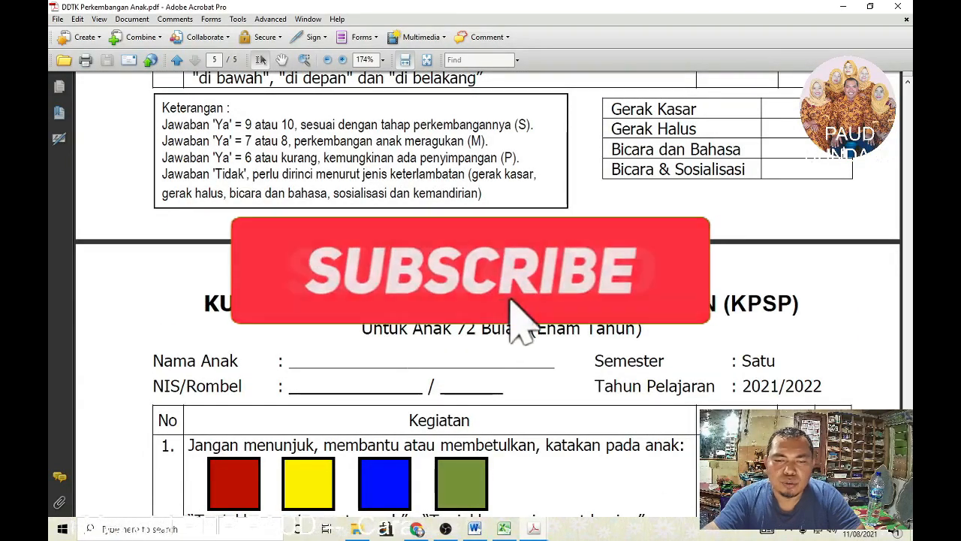
scroll(489, 300, "down", 3)
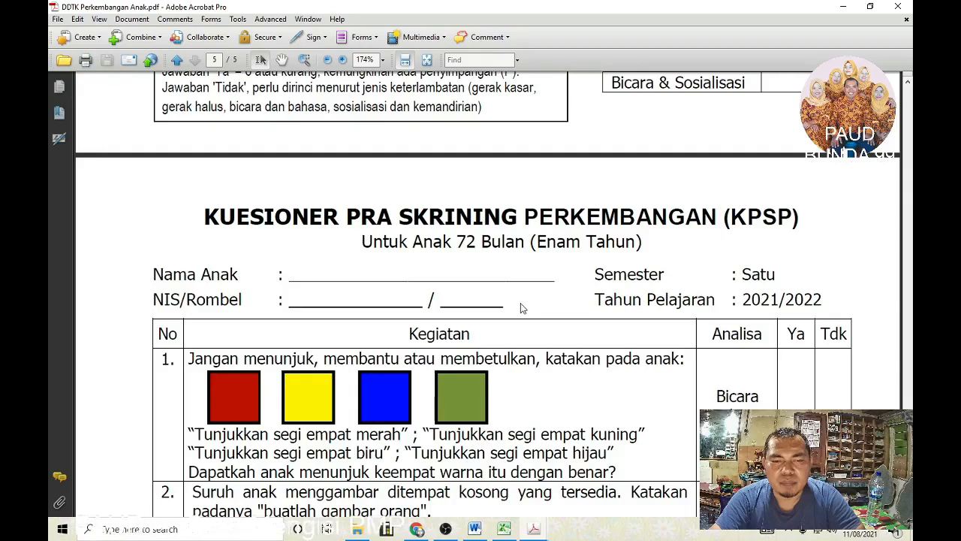
Step: Switch to Chrome and answer question 1.2.1 with Tidak ada, giving Jawaban lainnya as the reason
left_click(416, 528)
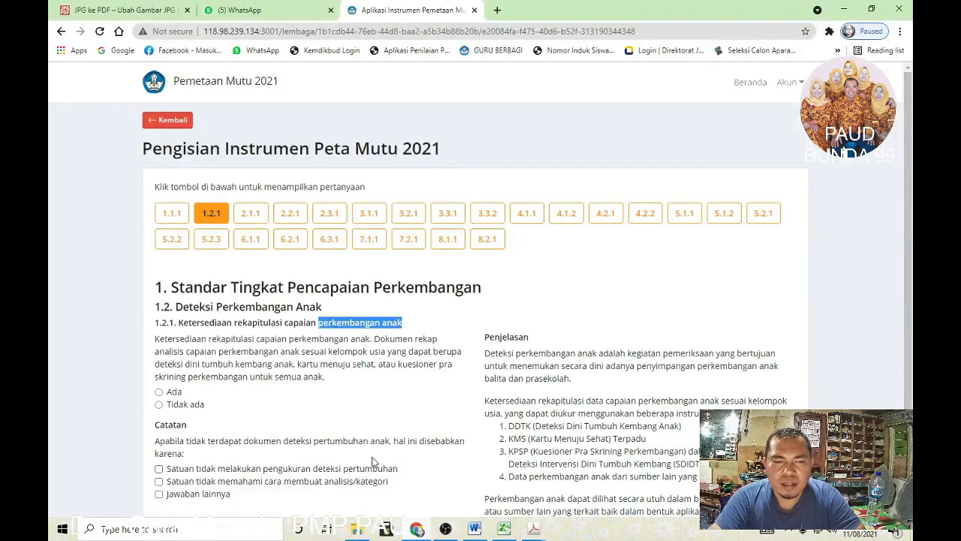
scroll(410, 338, "down", 2)
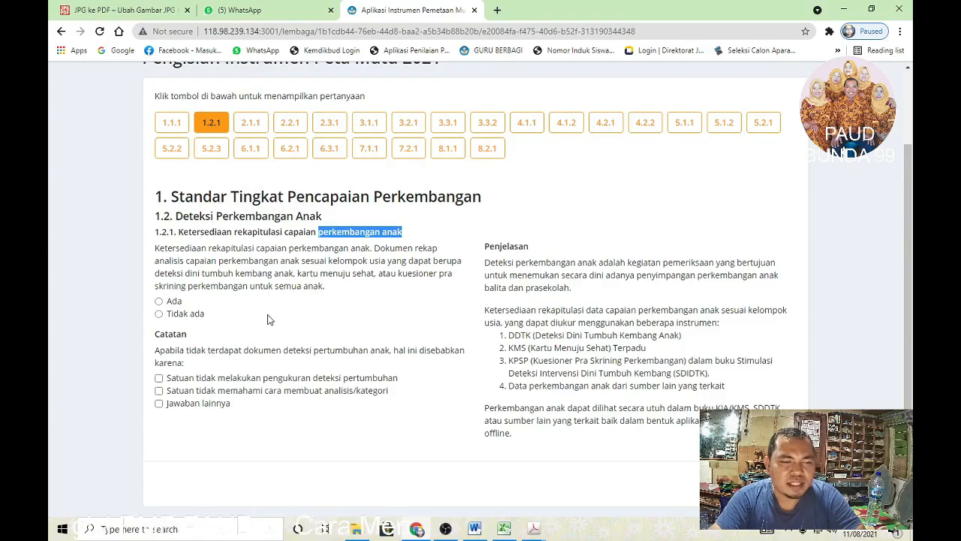
left_click(159, 302)
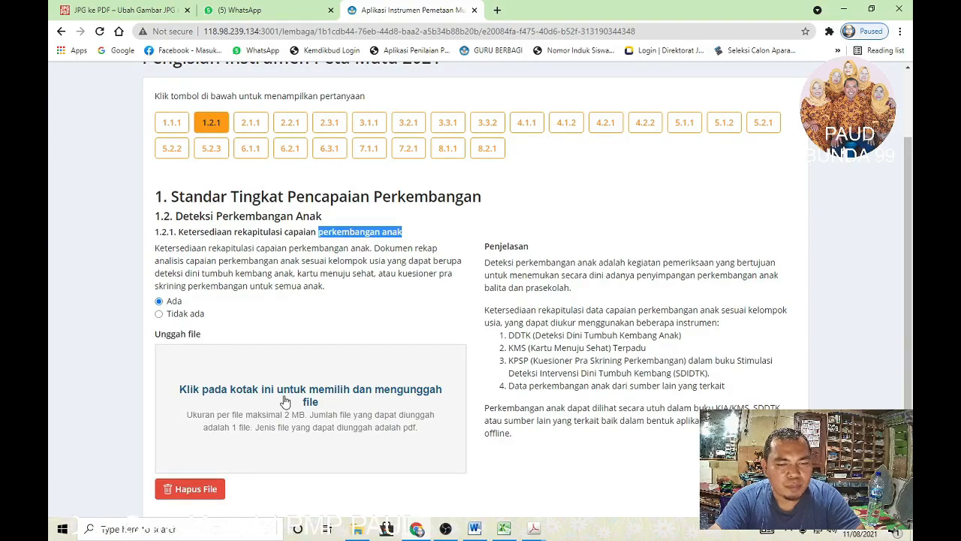
left_click(159, 314)
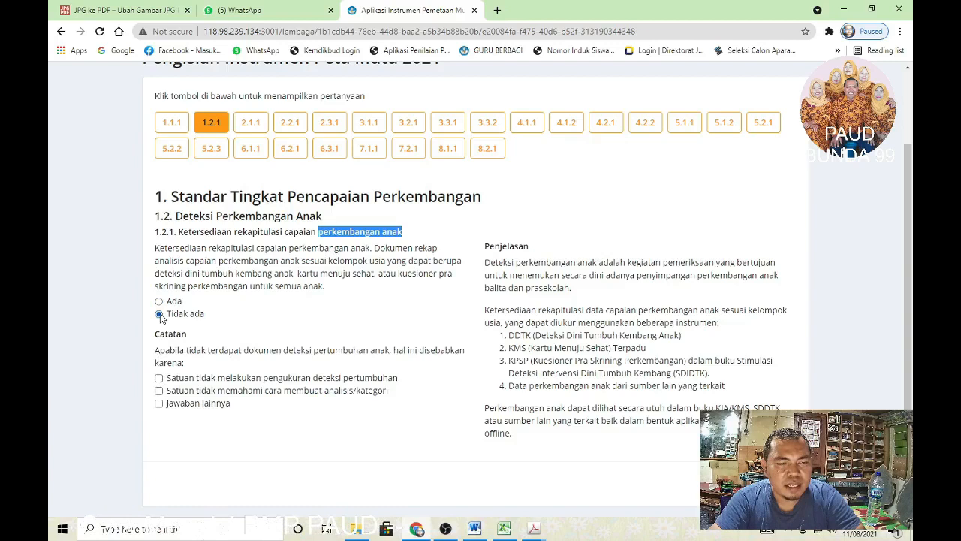
left_click(161, 405)
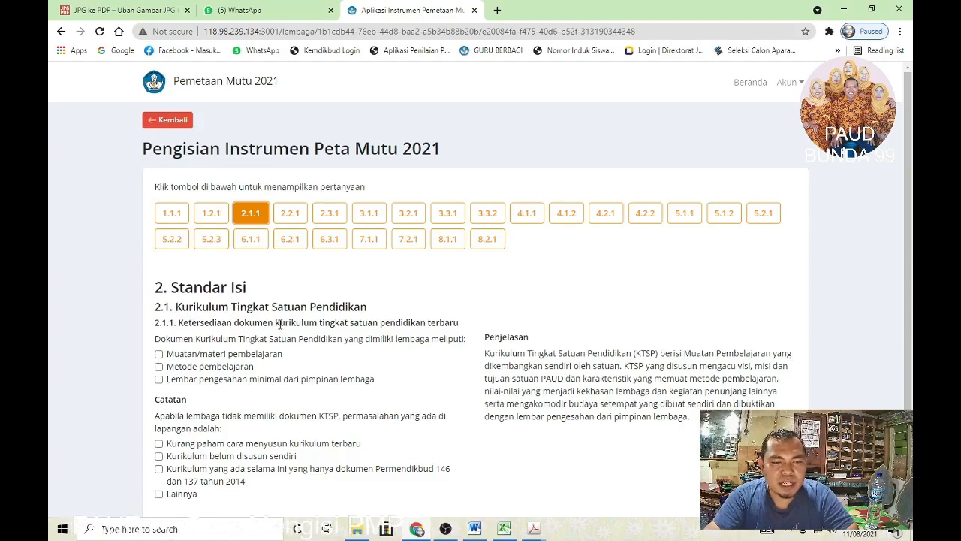
Step: Mark Lainnya in the notes of question 2.1.1 about the latest curriculum document
left_click_drag(279, 323, 426, 325)
scroll(284, 326, "down", 1)
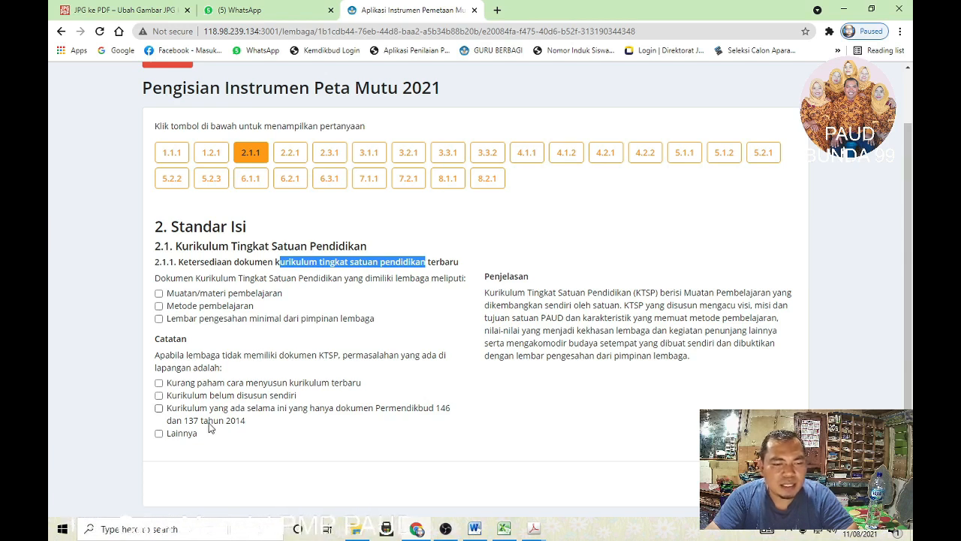
left_click(159, 433)
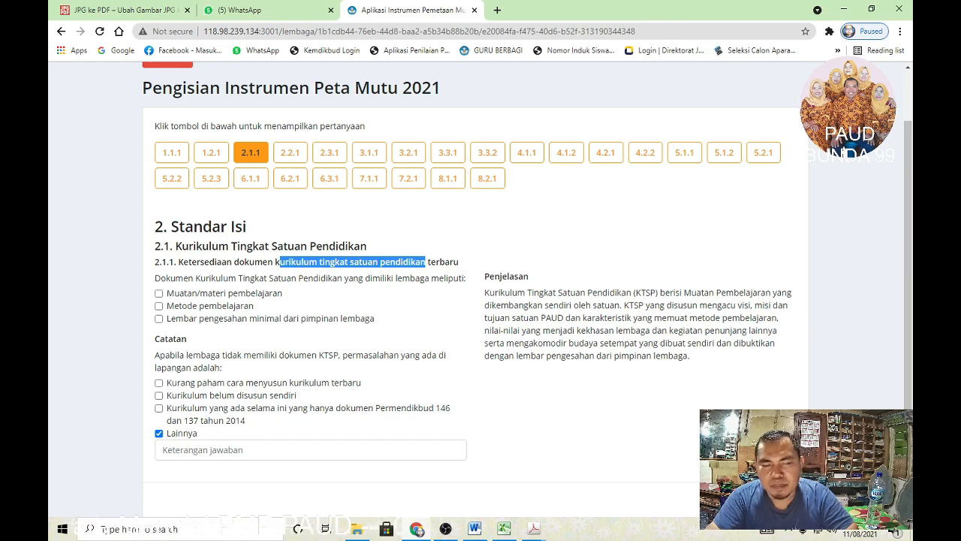
Step: In question 2.2.1, compare Tidak ada dokumen acuan and its Lainnya note with Campuran nasional dan lokal, settling on the latter
left_click(290, 153)
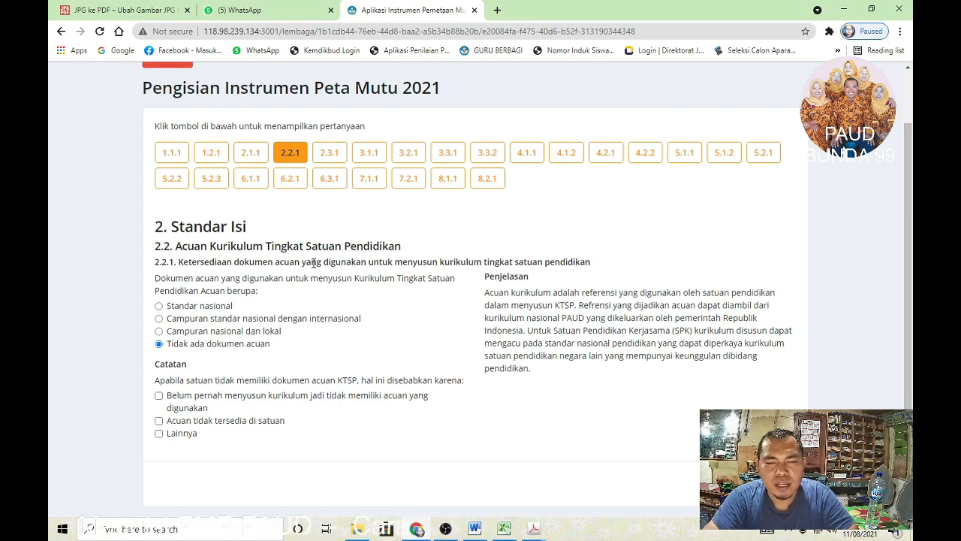
left_click(160, 331)
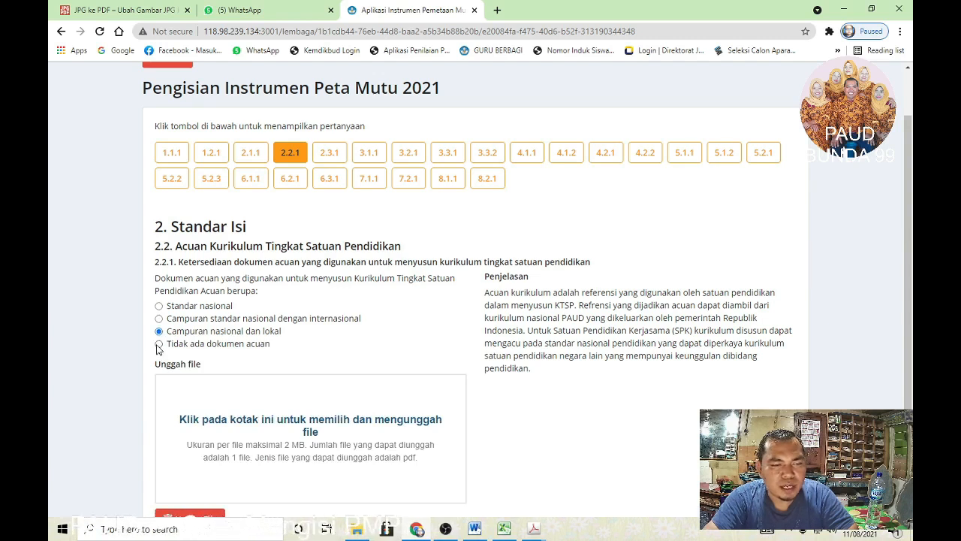
left_click(159, 344)
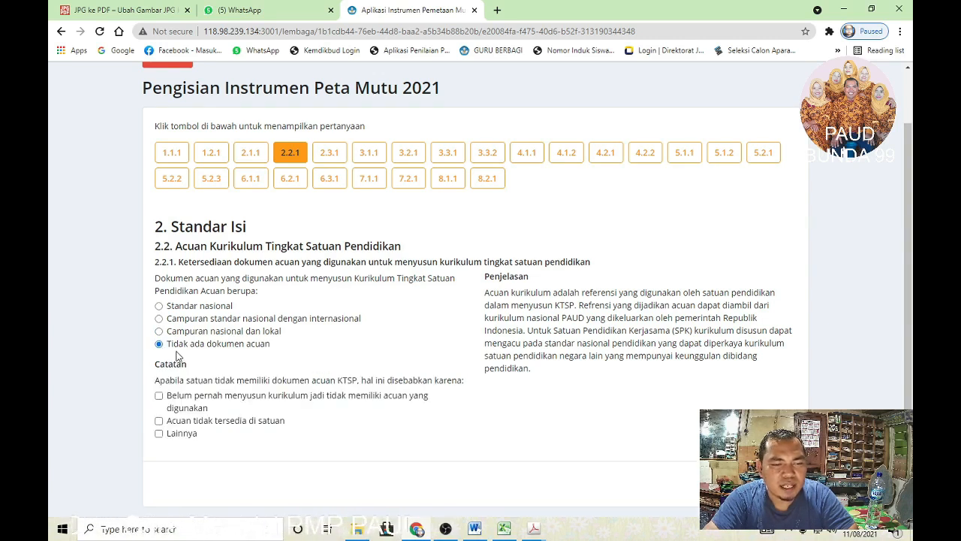
left_click(159, 434)
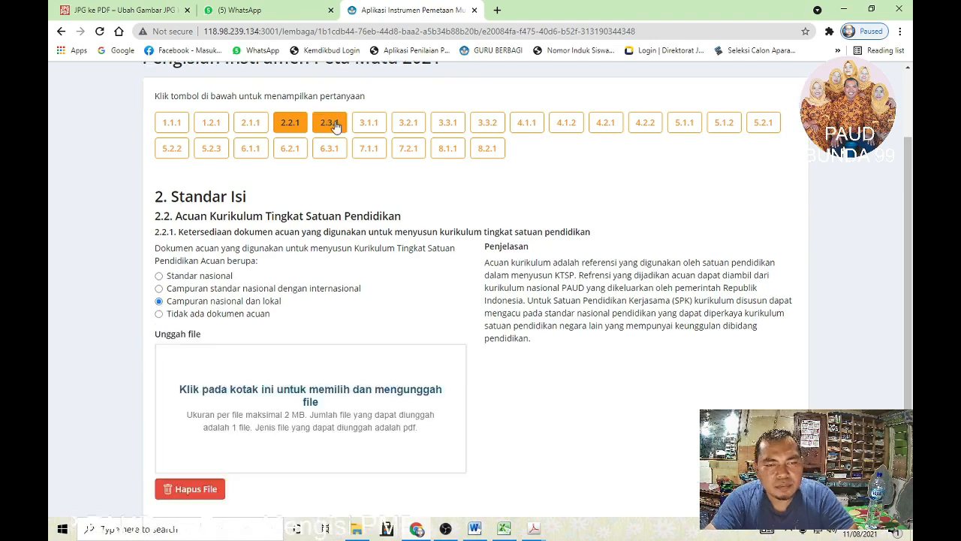
Step: Examine the age-group answers, notes and explanation of question 2.3.1 without answering it
left_click(332, 124)
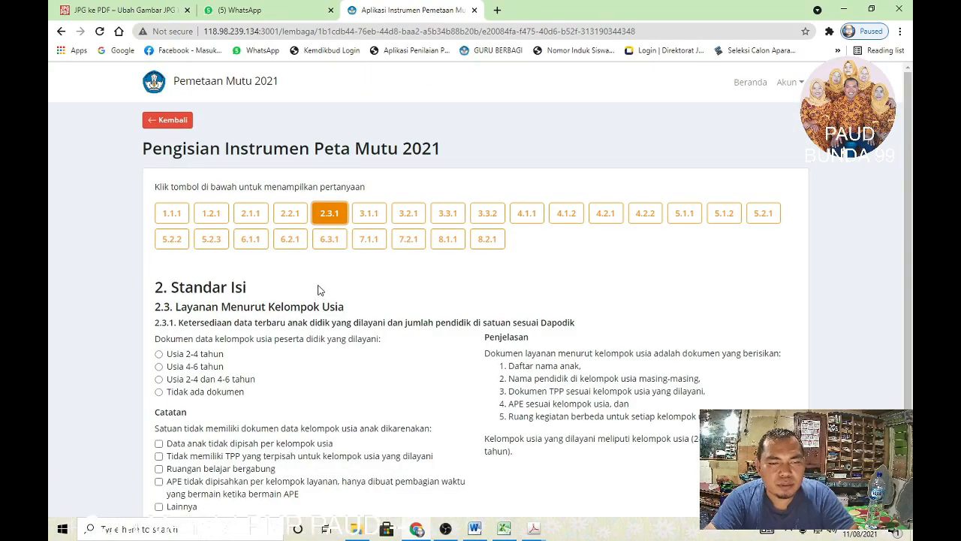
scroll(319, 290, "down", 1)
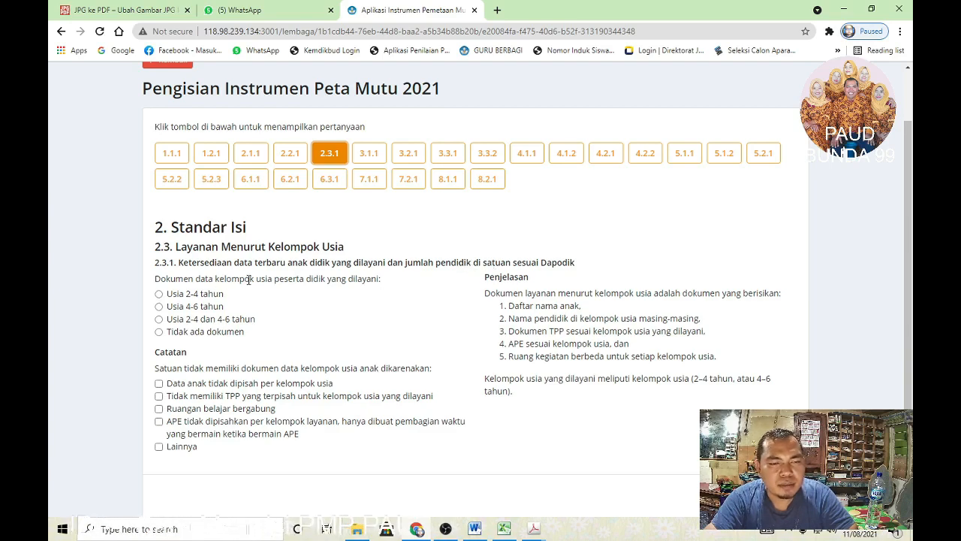
scroll(257, 279, "down", 1)
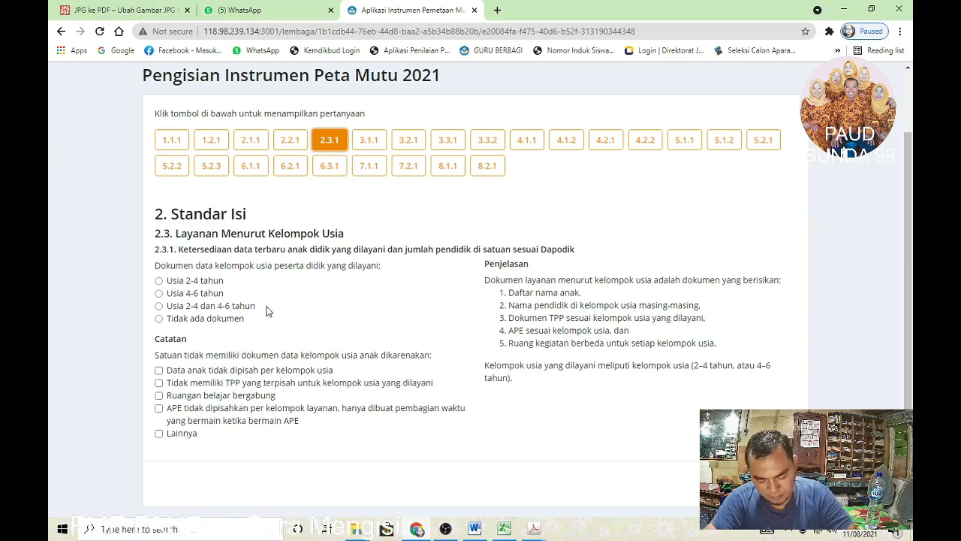
Step: In question 3.1.1, mark Program semester, Rencana pelaksanaan pembelajaran mingguan and Rencana pelaksanaan pembelajaran harian as available planning documents
left_click(369, 140)
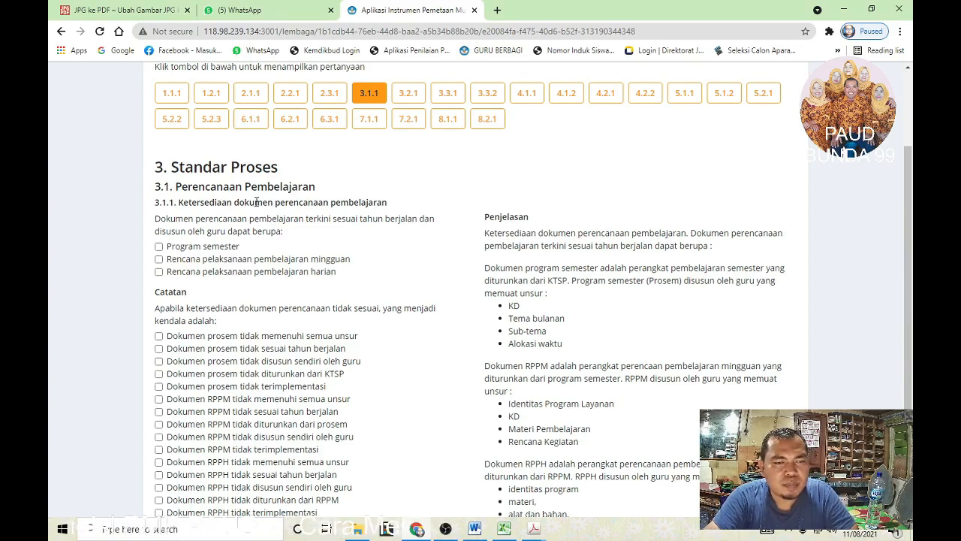
left_click_drag(238, 203, 390, 203)
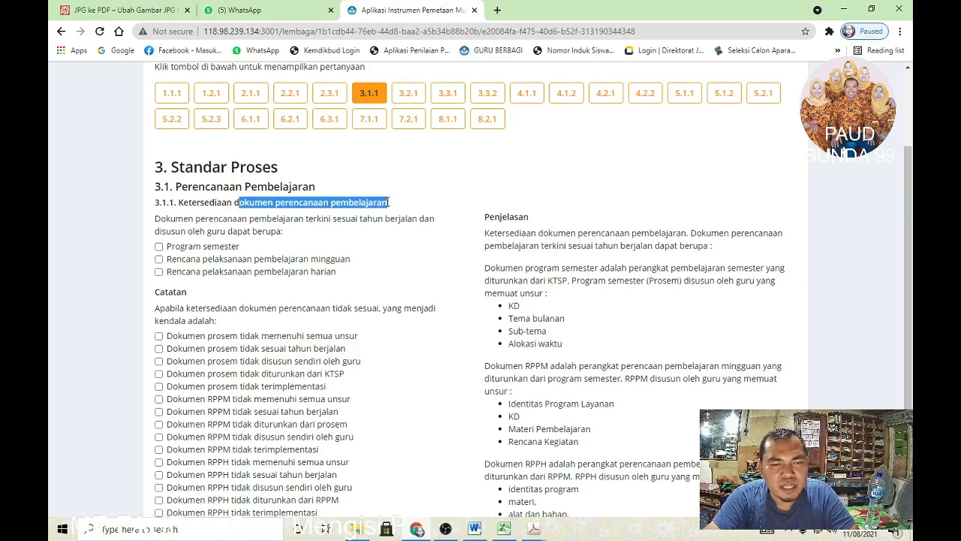
left_click(160, 247)
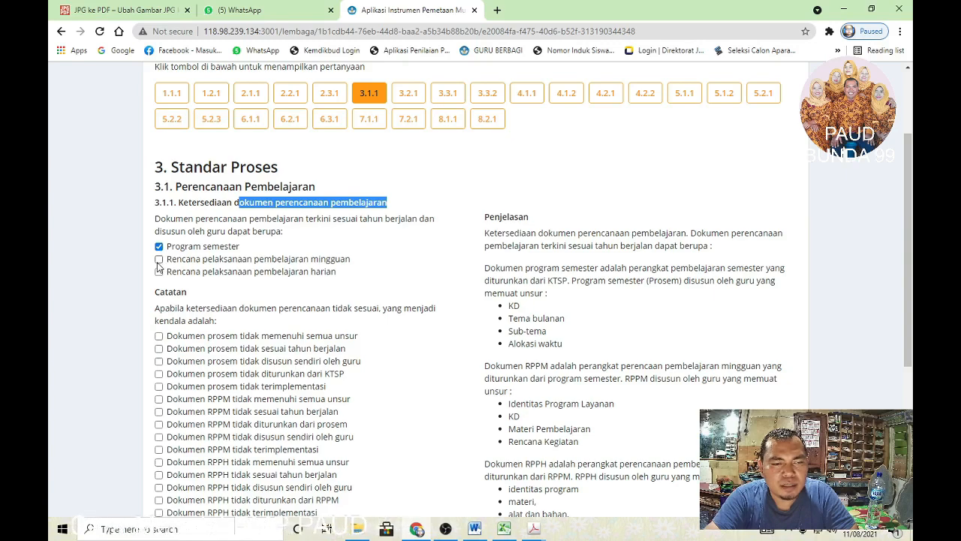
left_click(159, 259)
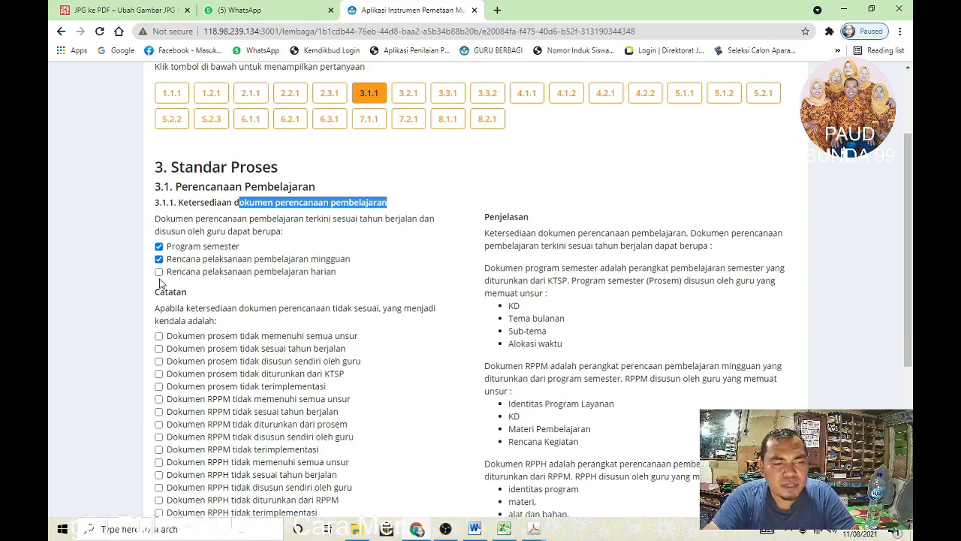
left_click(159, 272)
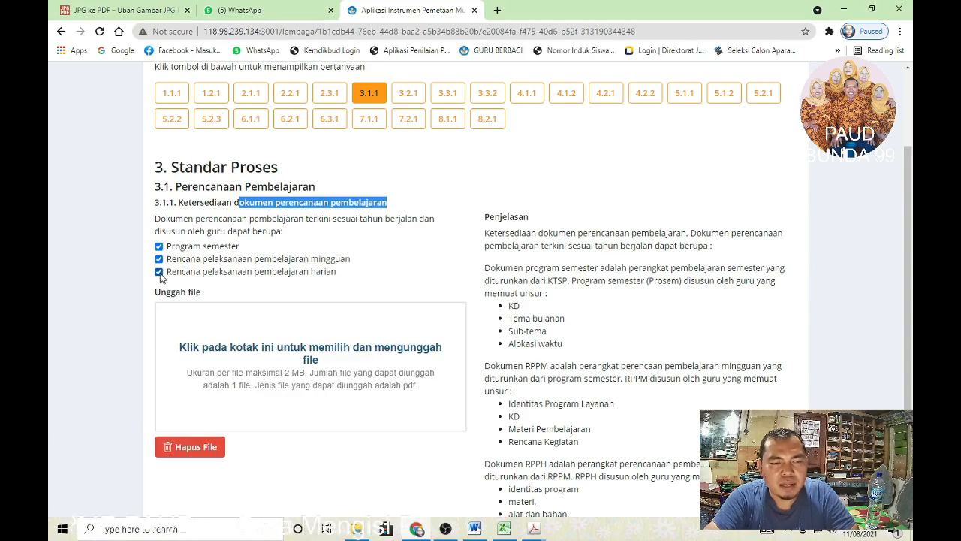
scroll(286, 319, "down", 2)
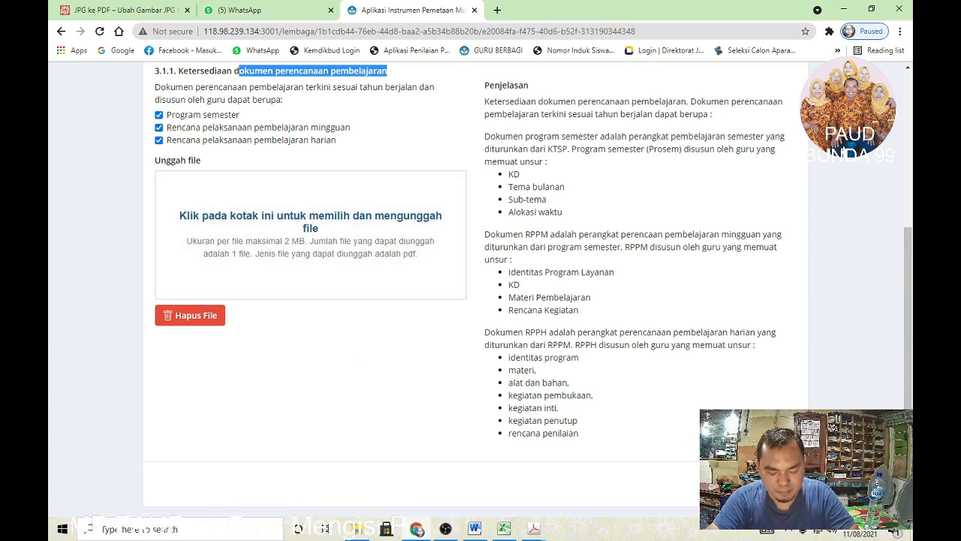
Step: Open question 3.2.1 about the current year's learning supervision documents
scroll(427, 250, "up", 3)
left_click(408, 212)
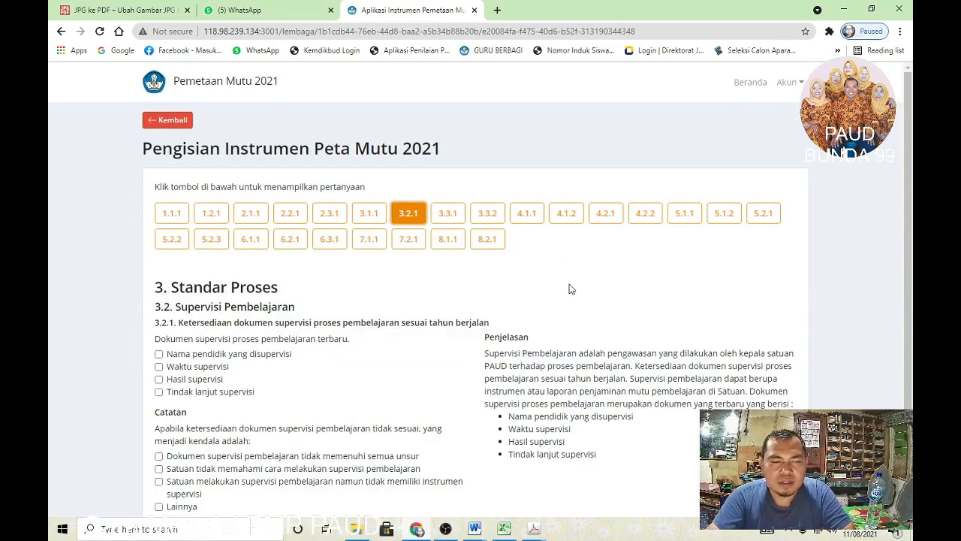
scroll(542, 292, "down", 1)
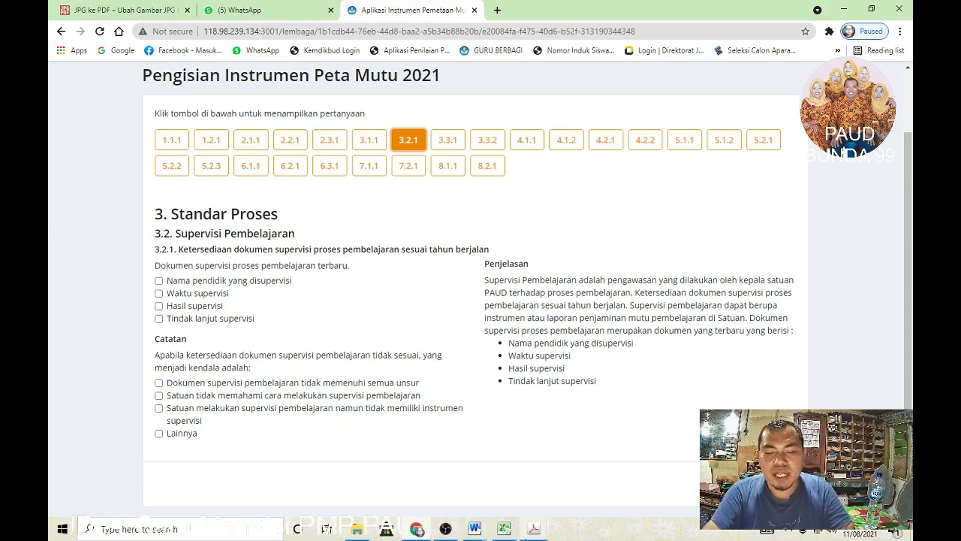
Step: Switch to Panduan Kerja Kepala Sekolah.pdf in Acrobat and examine Lampiran 41, Supervisi Pelaksanaan Pembelajaran, on page 592
mouse_move(547, 528)
left_click(655, 486)
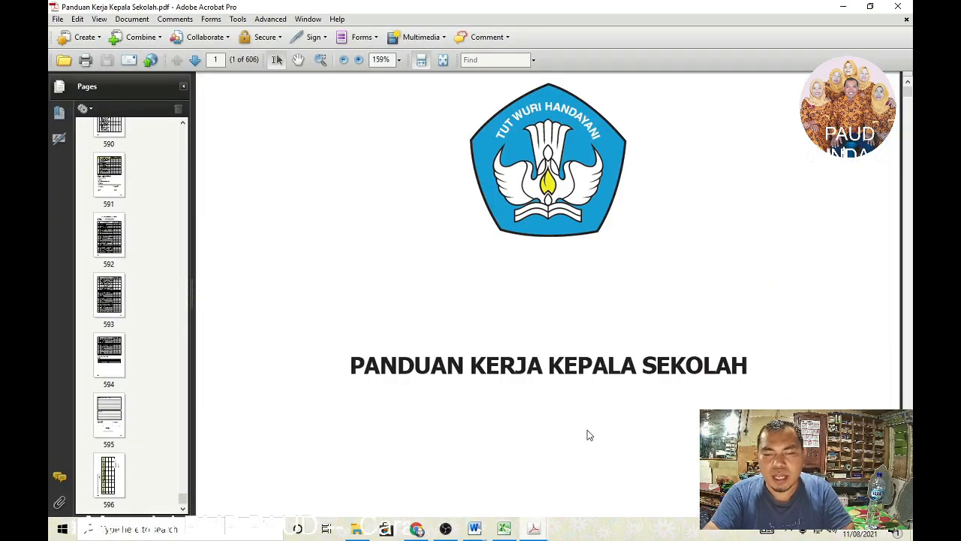
scroll(590, 435, "down", 5)
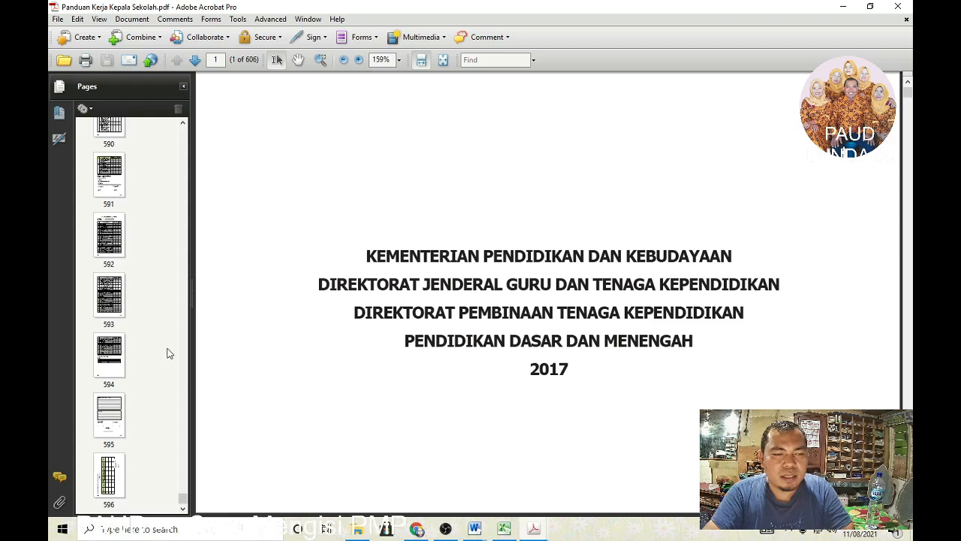
left_click(109, 235)
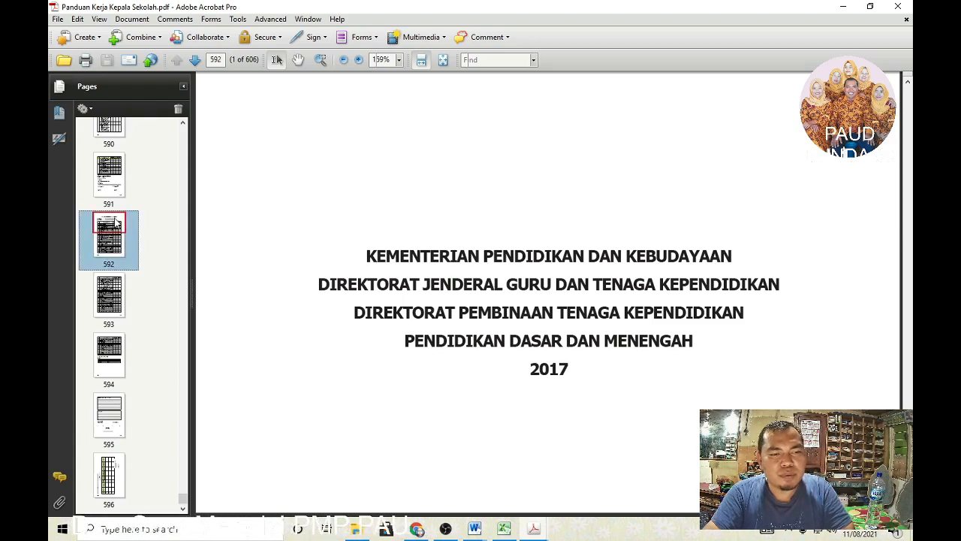
left_click_drag(475, 178, 669, 178)
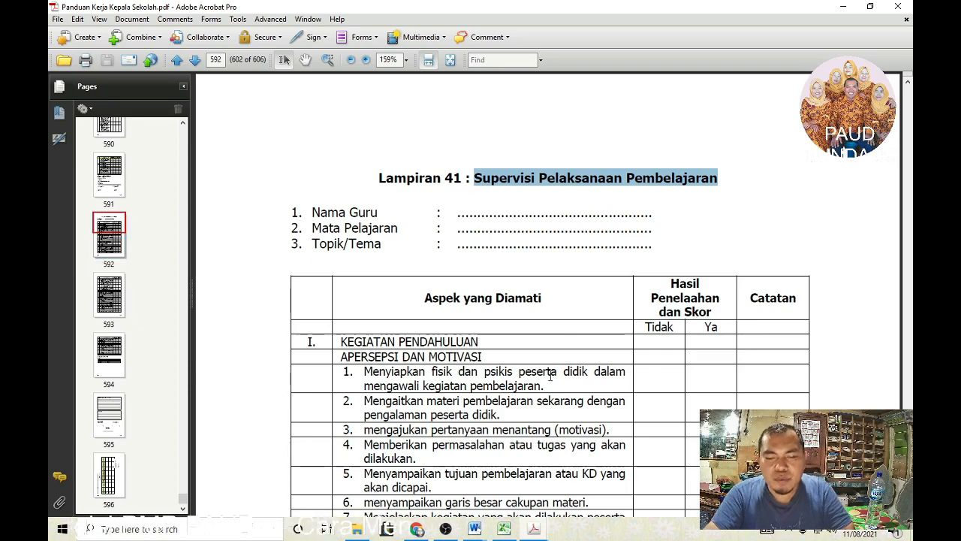
scroll(523, 416, "down", 1)
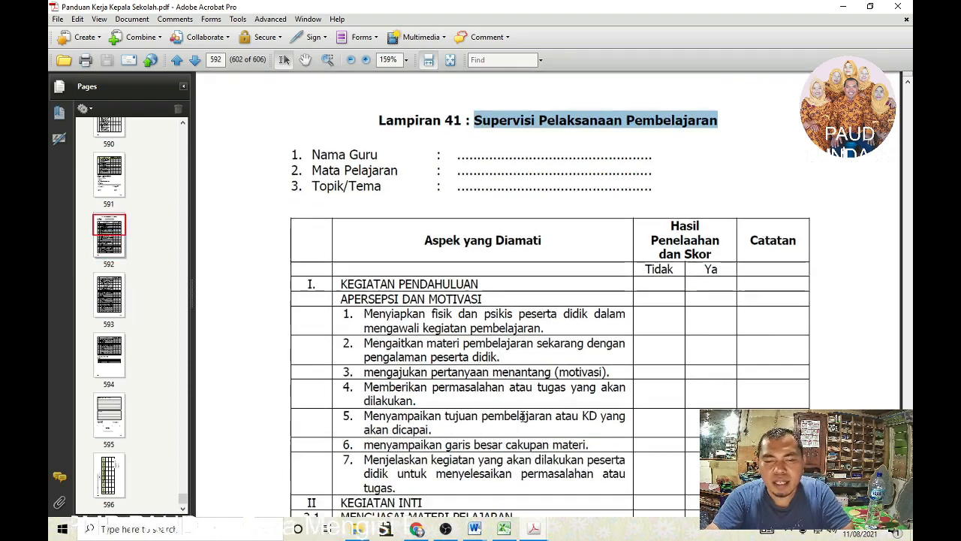
scroll(524, 417, "down", 1)
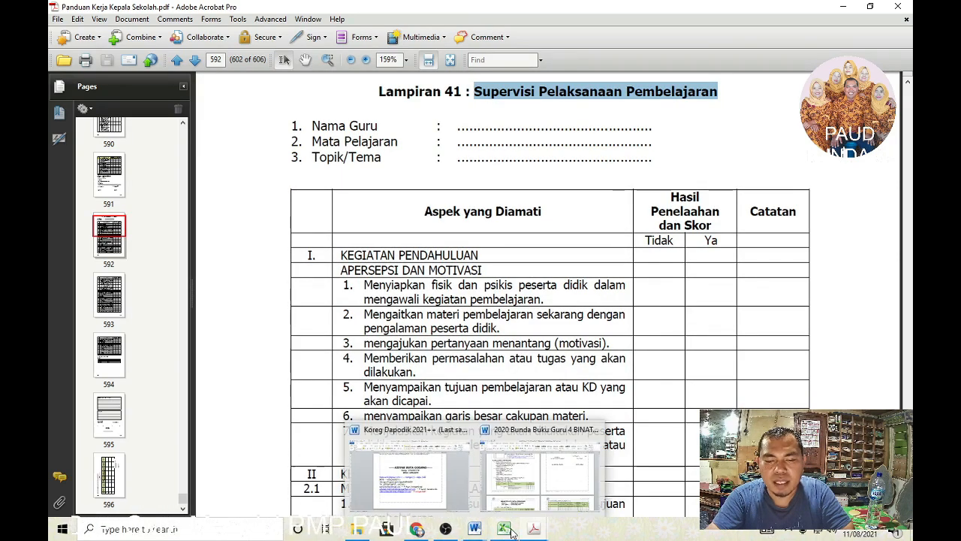
Step: Review the RPPH supervision form in 3.2.1 INSTRUMEN SUPERVISI.pdf, then return to the instrument in Chrome
mouse_move(534, 529)
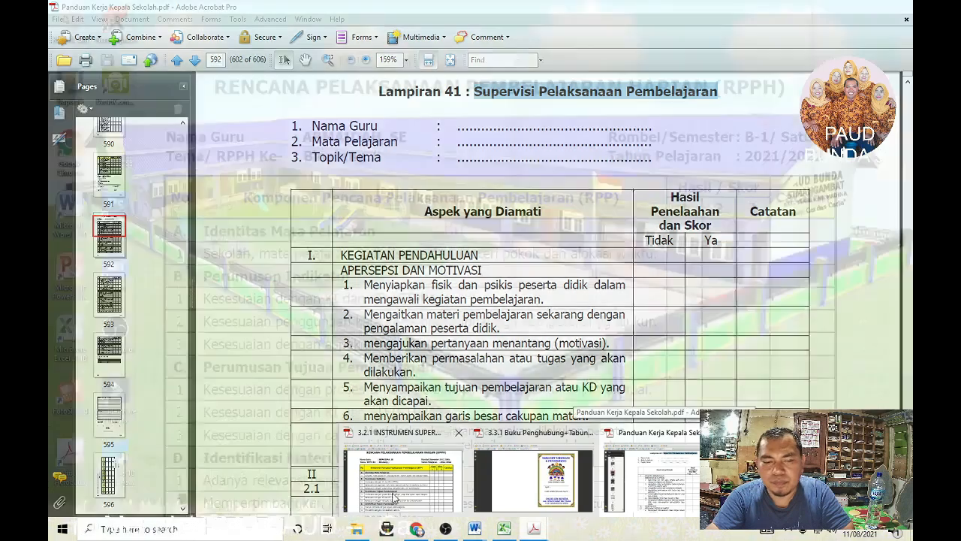
left_click(421, 477)
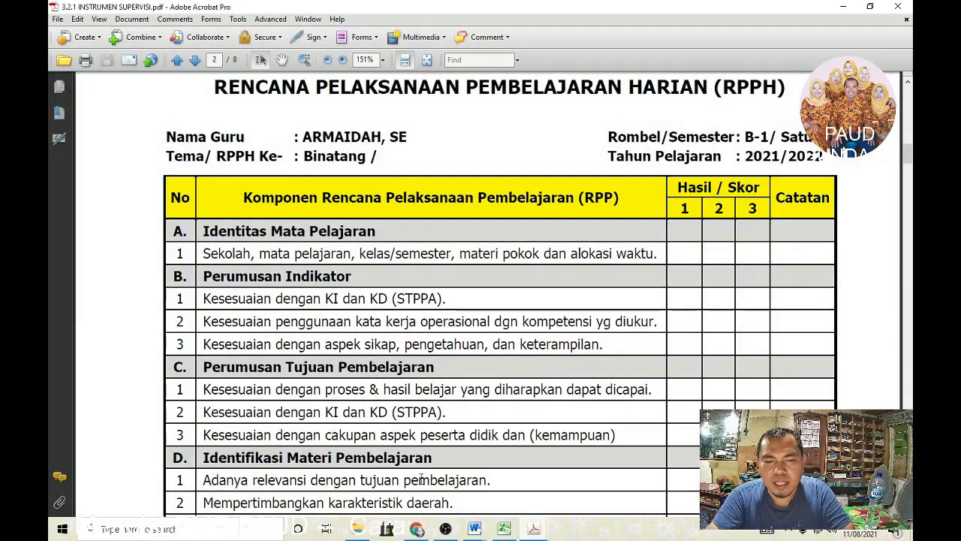
scroll(443, 381, "up", 3)
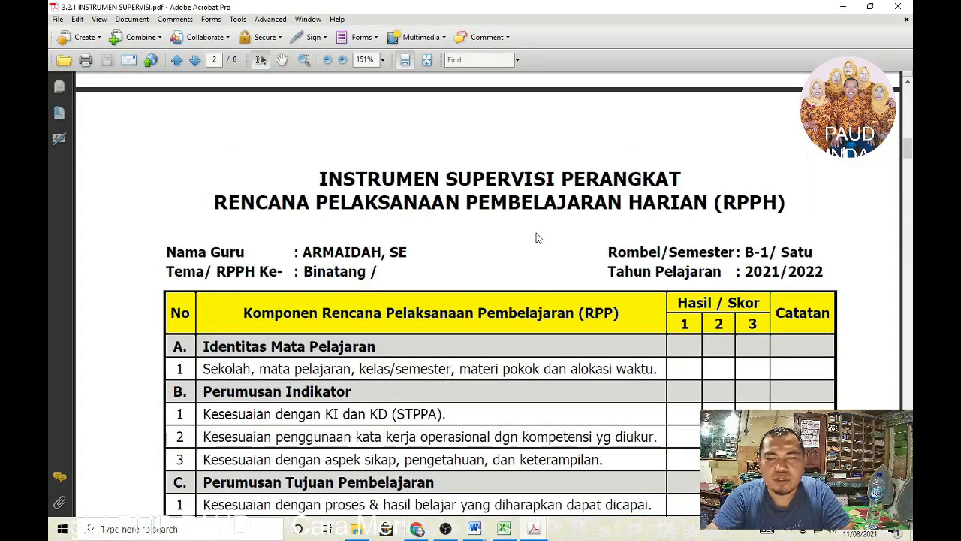
scroll(425, 274, "down", 4)
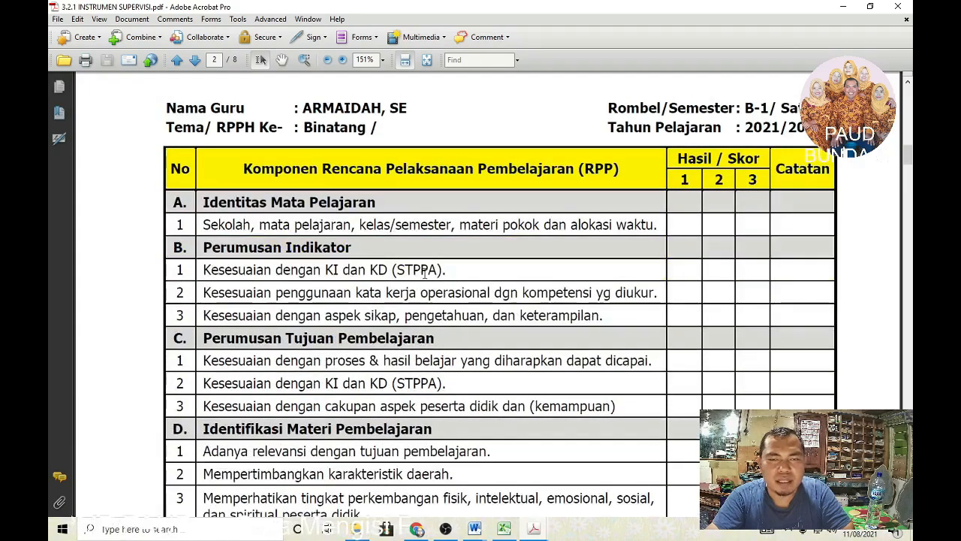
scroll(425, 274, "up", 3)
left_click(534, 529)
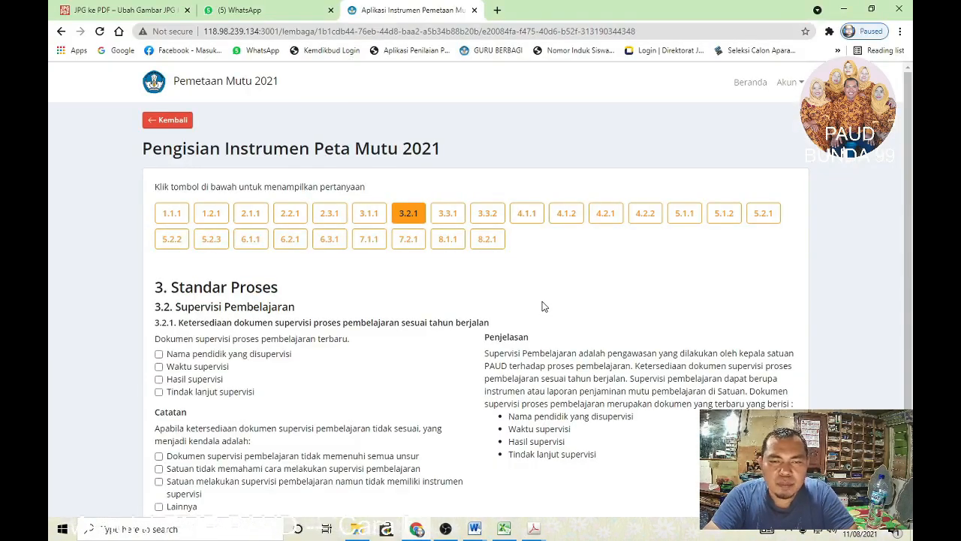
Step: In question 3.2.1, mark Nama pendidik yang disupervisi, Waktu supervisi and Hasil supervisi
scroll(295, 355, "down", 1)
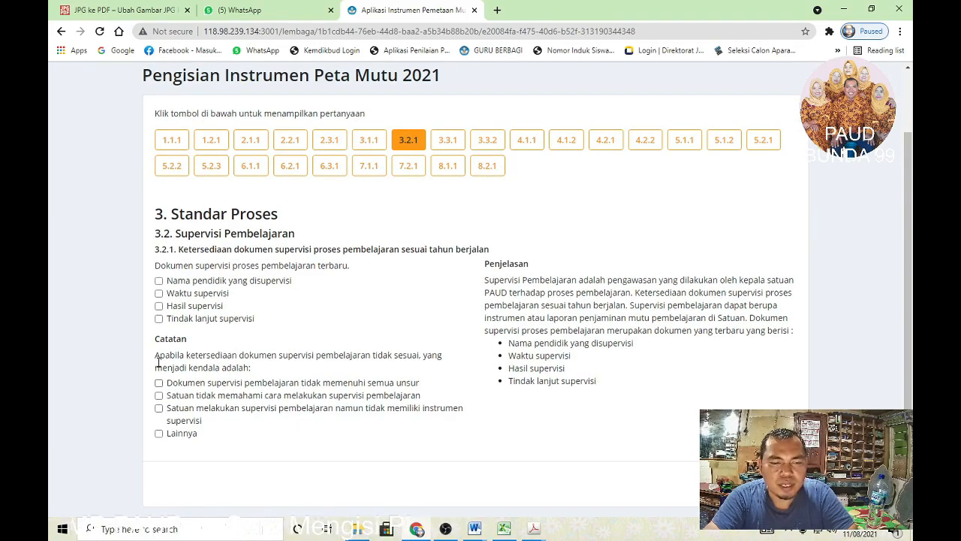
left_click(158, 281)
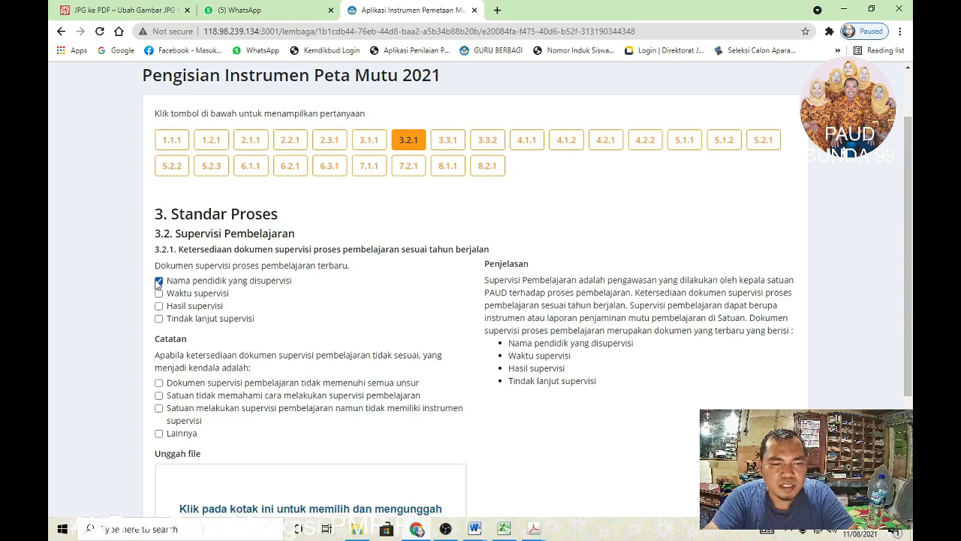
left_click(158, 293)
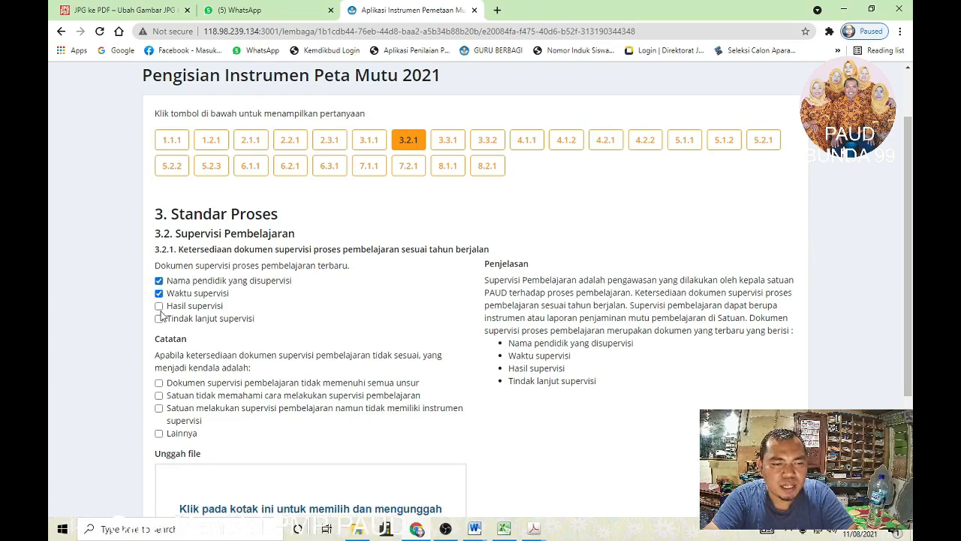
left_click(158, 306)
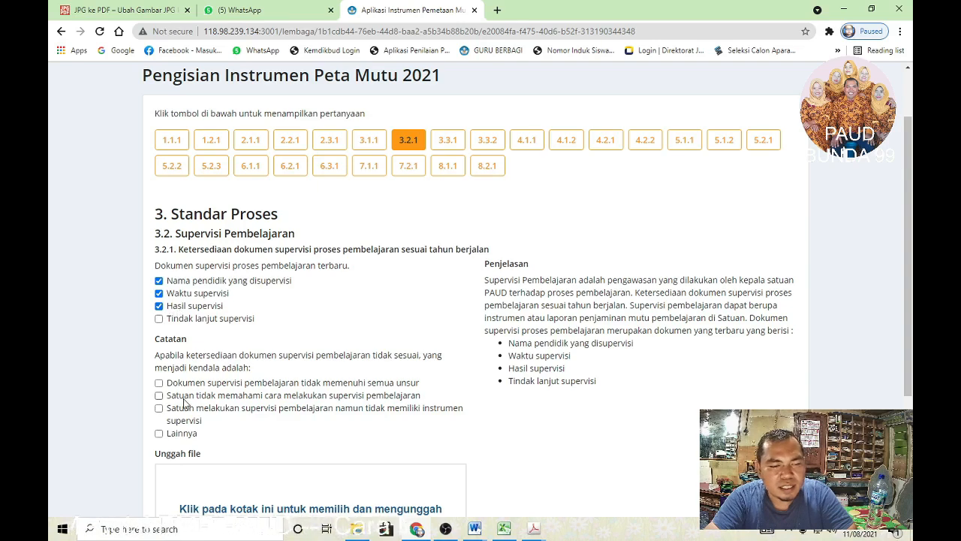
scroll(187, 405, "down", 3)
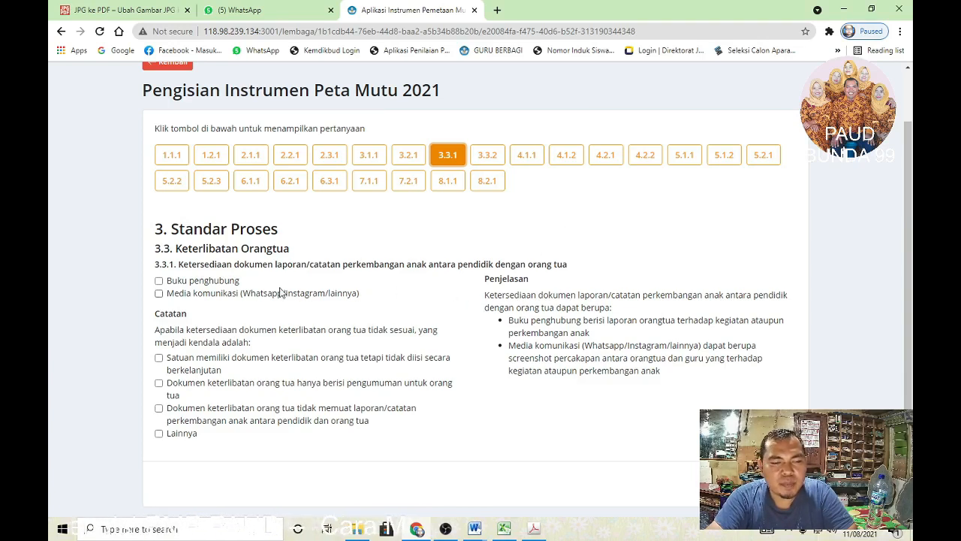
Step: In question 3.3.1, mark Buku penghubung and Media komunikasi (Whatsapp/Instagram/lainnya) as the parent-communication documents
left_click(160, 281)
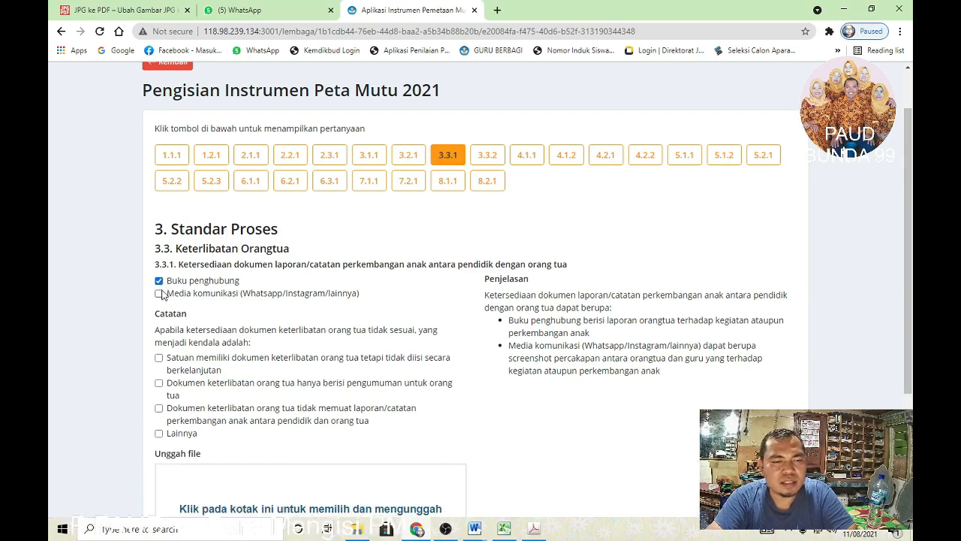
left_click(159, 293)
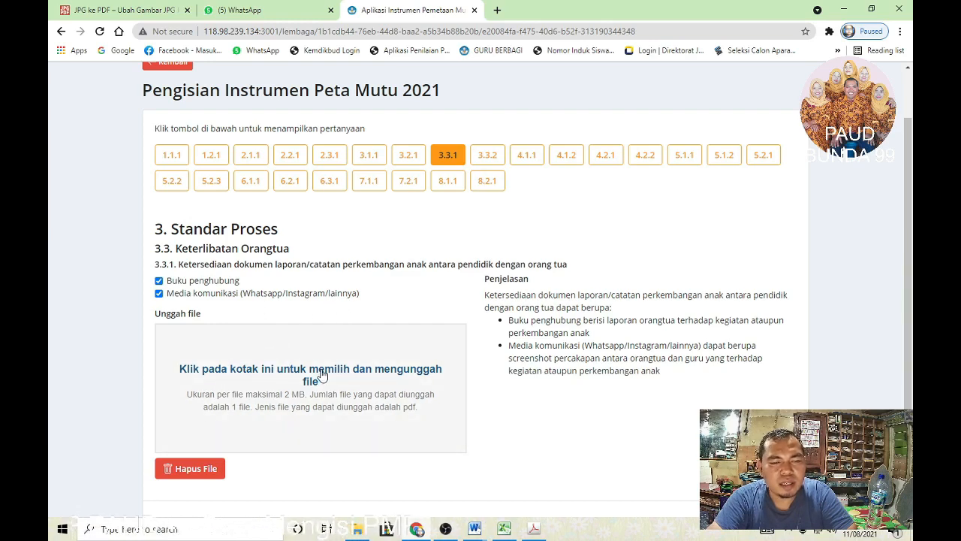
scroll(321, 375, "down", 1)
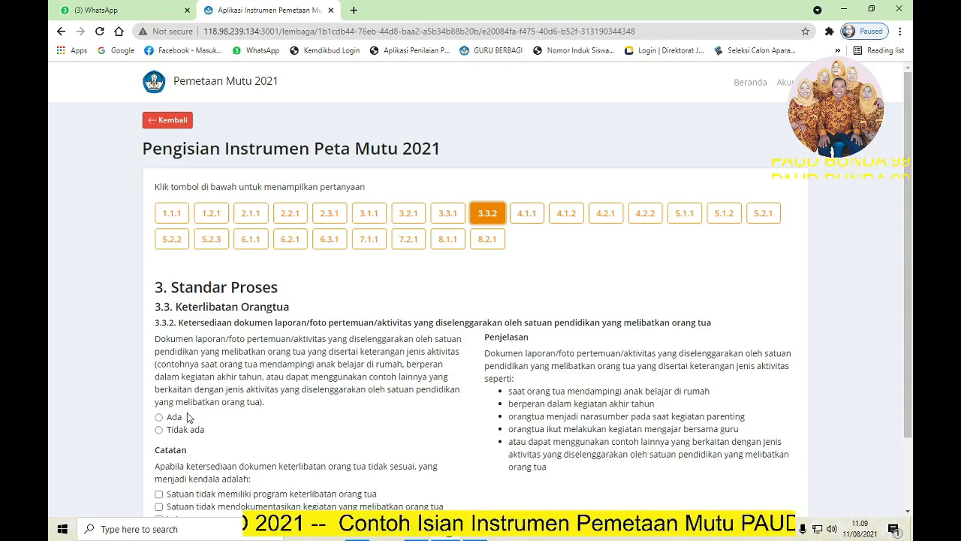
Step: Answer question 3.3.2 on parent-involvement activities with Tidak ada and mark Lainnya in its notes
scroll(189, 417, "down", 1)
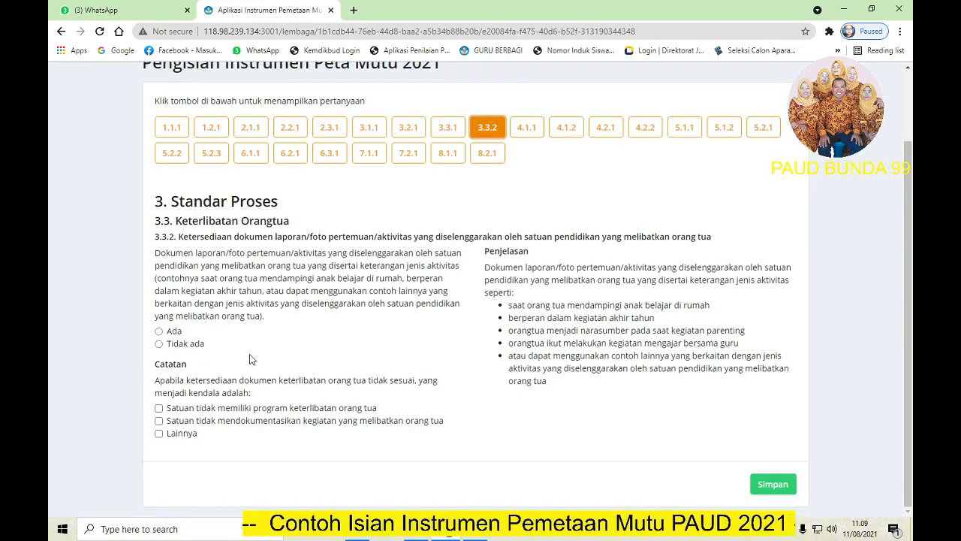
left_click(159, 345)
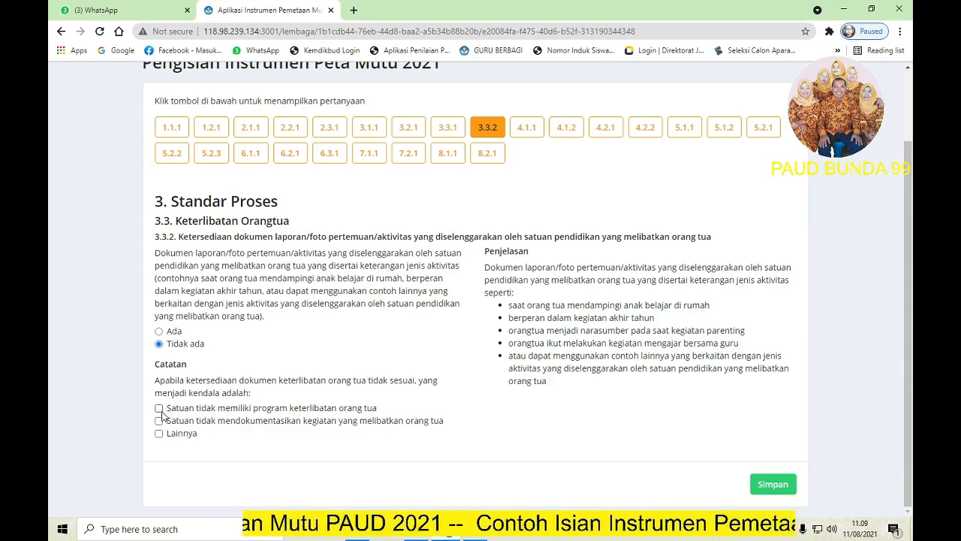
left_click(159, 436)
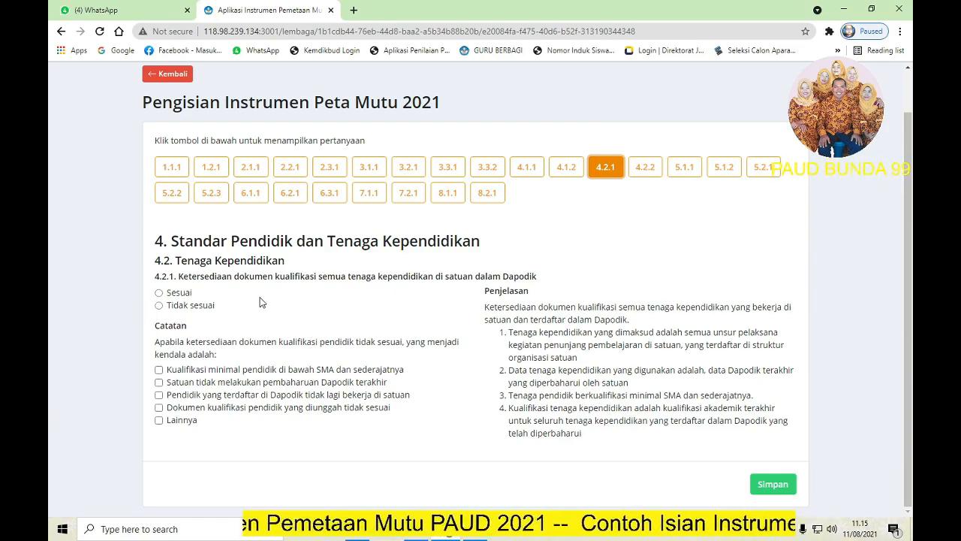
Step: Mark Lainnya in the notes of questions 4.2.1 and 4.2.2 about the education staff's qualification and competence documents
left_click(159, 422)
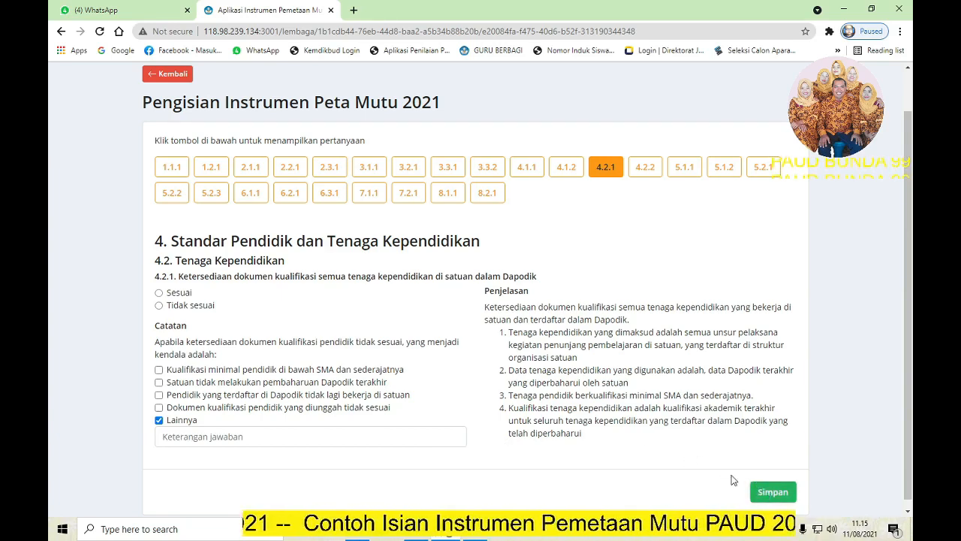
left_click(645, 166)
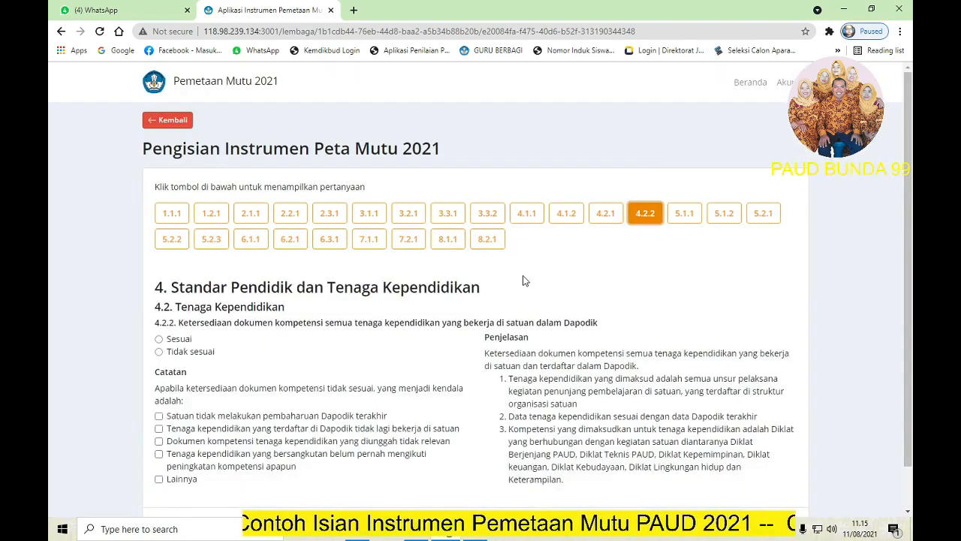
scroll(517, 289, "down", 1)
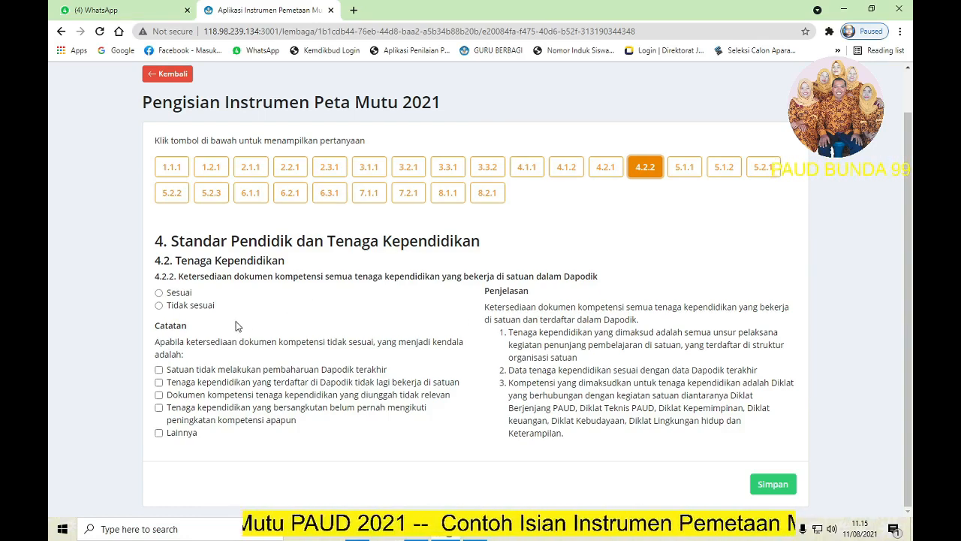
left_click(158, 433)
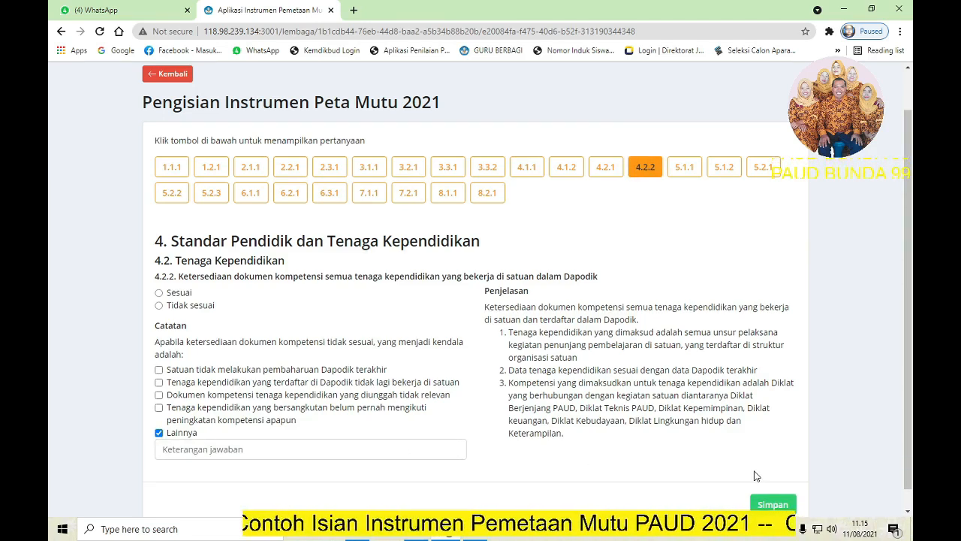
Step: Open question 5.1.1 on the learning and play facilities inventory, highlight the explanation's inventory-document wording and mark Lainnya in the notes
left_click(695, 175)
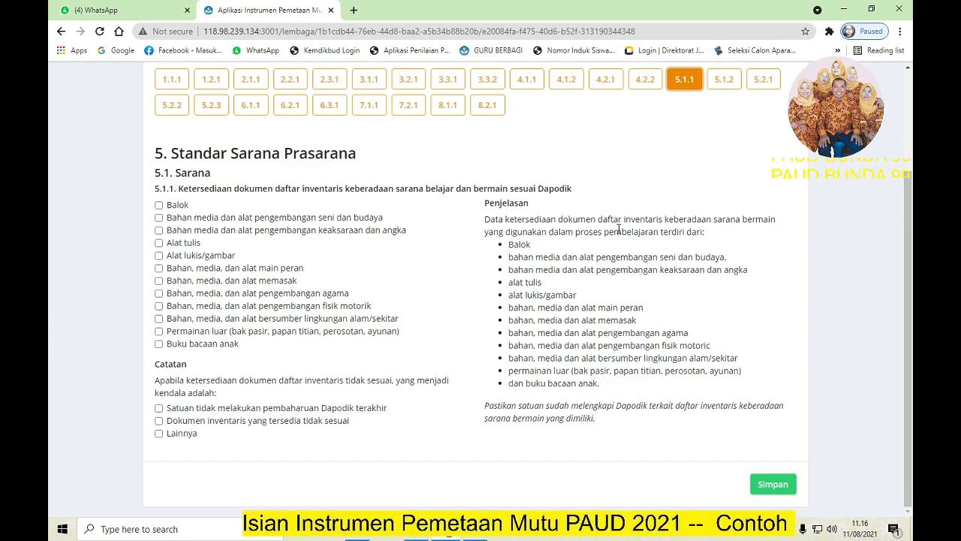
left_click_drag(558, 219, 752, 220)
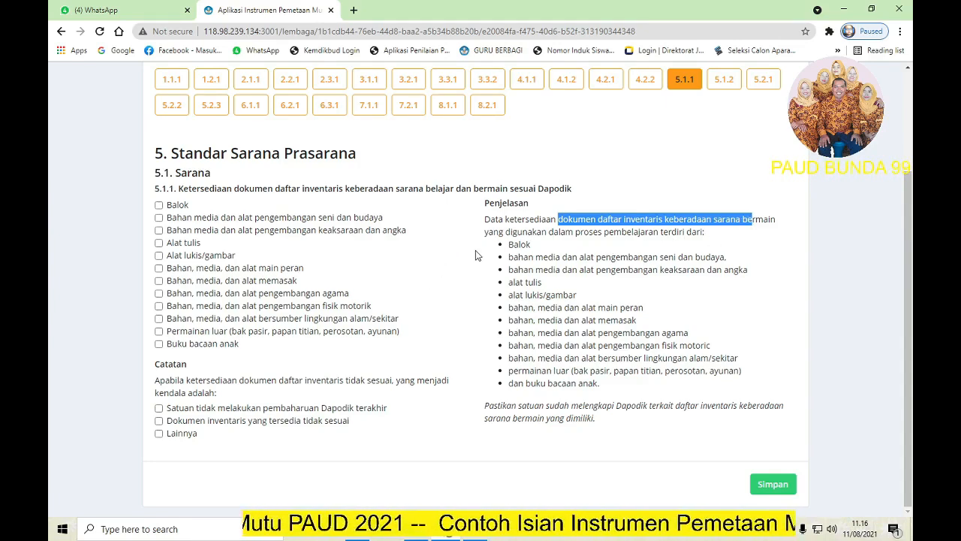
left_click(168, 446)
left_click(158, 434)
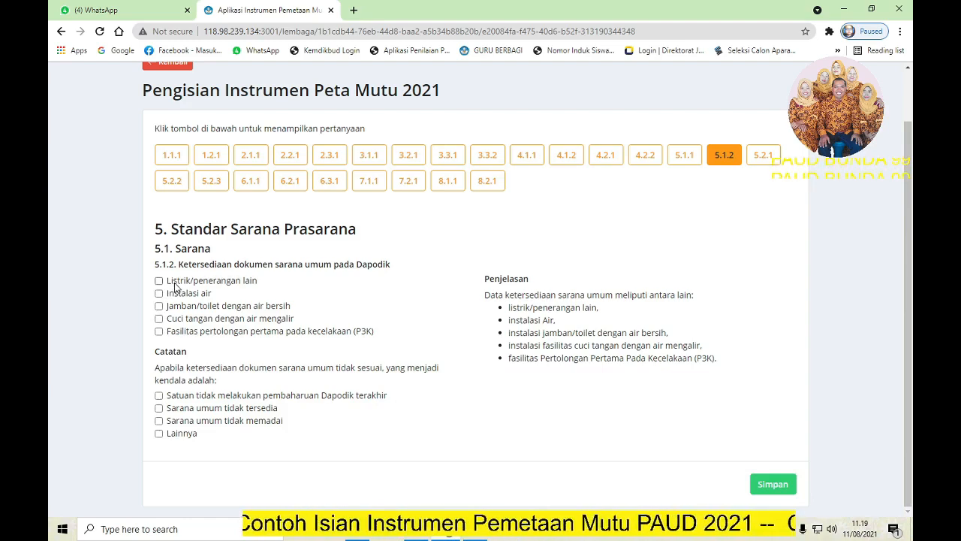
Step: Mark Lainnya in the notes of questions 5.1.2, 5.2.2 and 5.2.3 about general facilities, land status and infrastructure
left_click(158, 433)
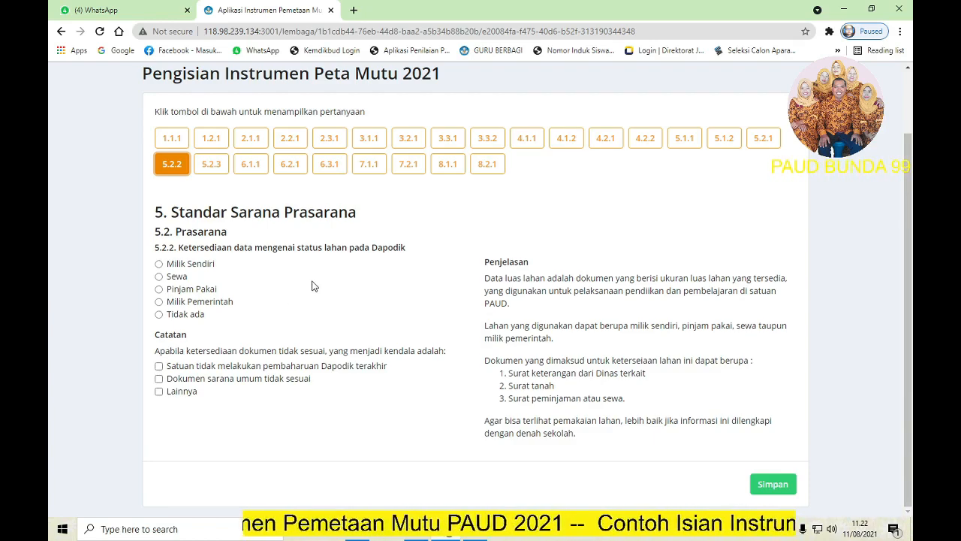
left_click(159, 392)
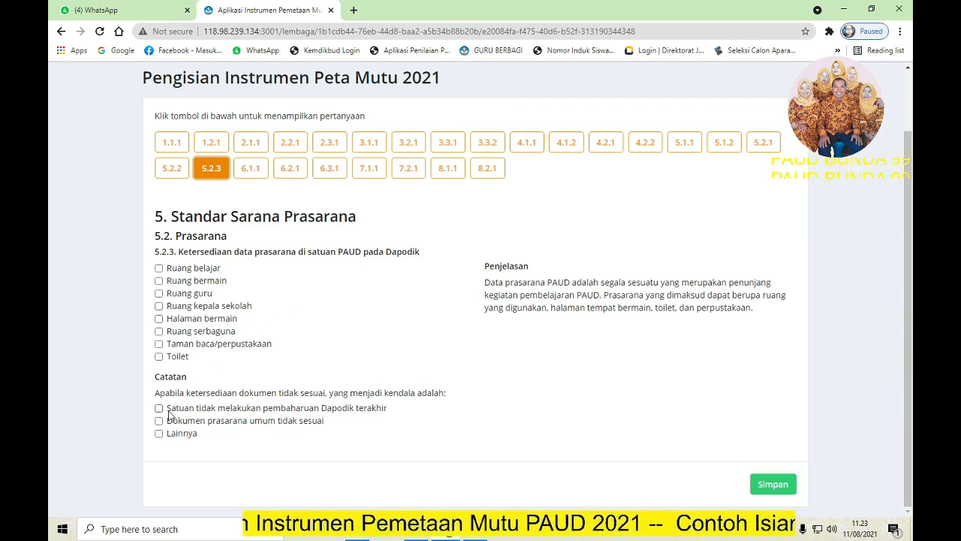
left_click(159, 434)
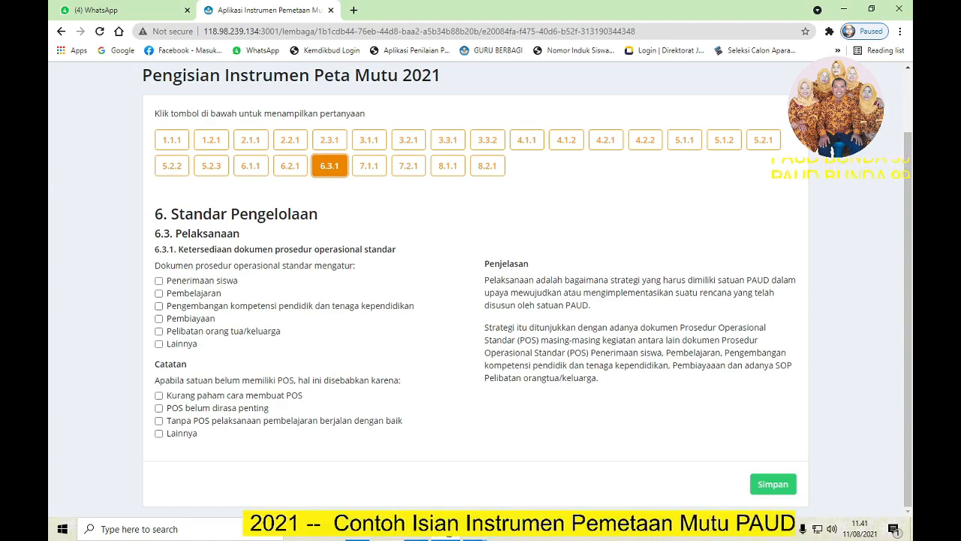
Step: In Adobe Acrobat, show question 6.3.1's supporting PDFs: Formulir Pendaftaran BUNDA, Brosur 2020 and Pendaftaran Online
left_click(474, 531)
left_click(596, 498)
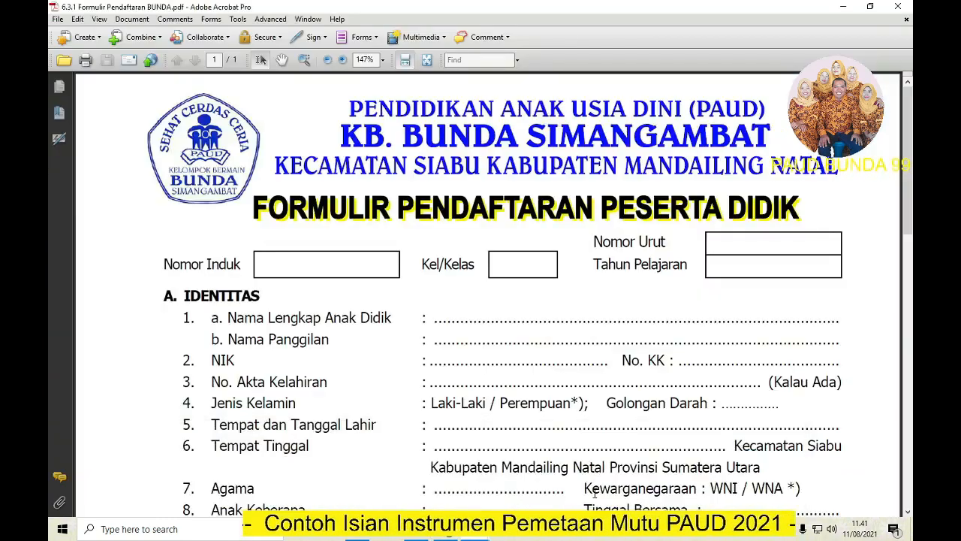
mouse_move(481, 535)
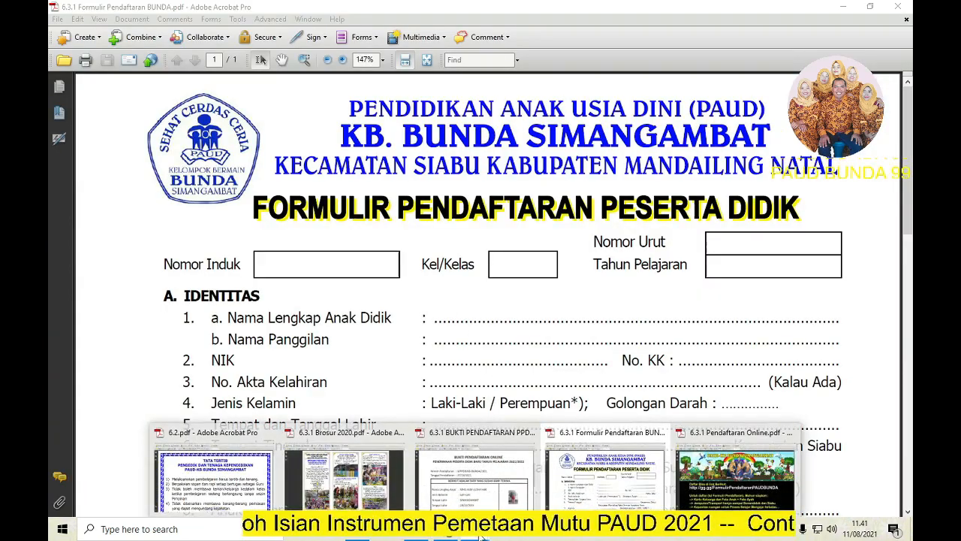
left_click(332, 476)
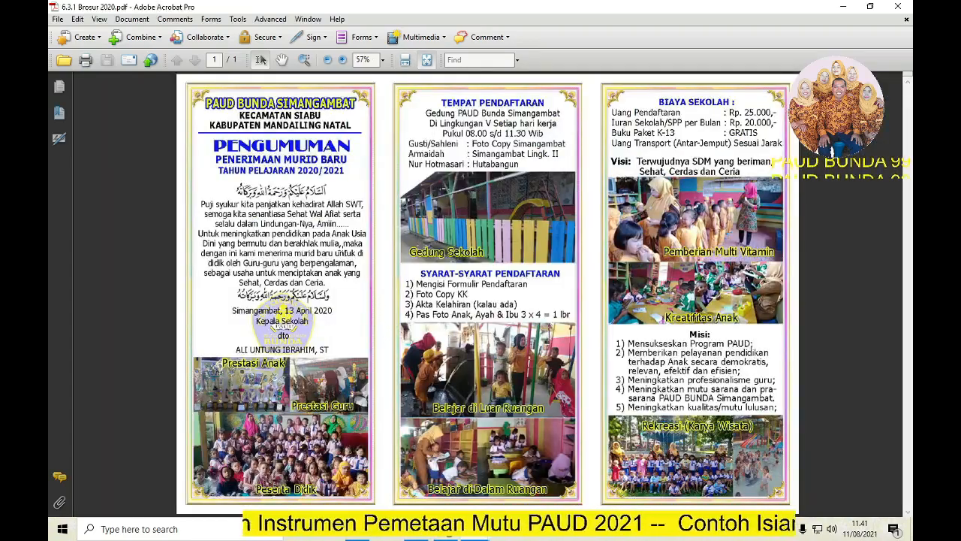
mouse_move(481, 535)
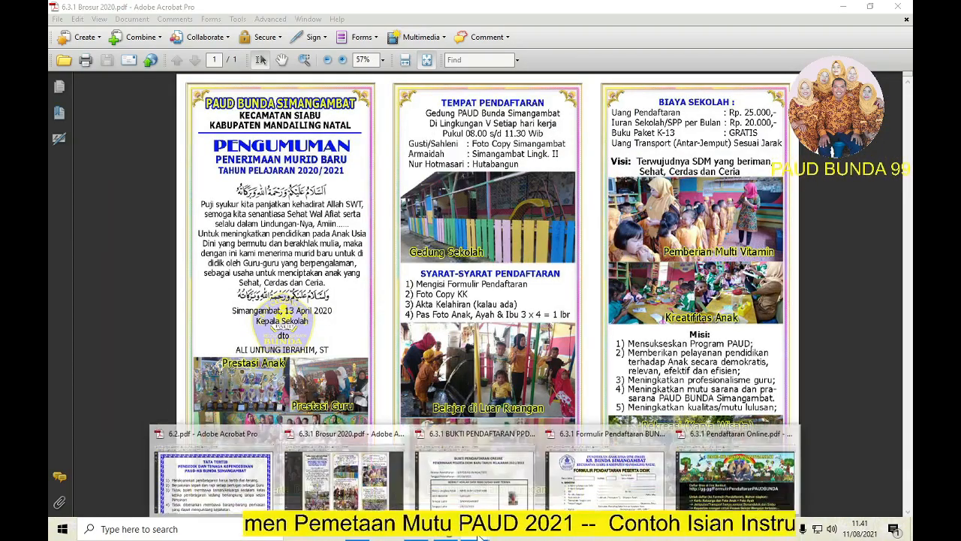
left_click(735, 472)
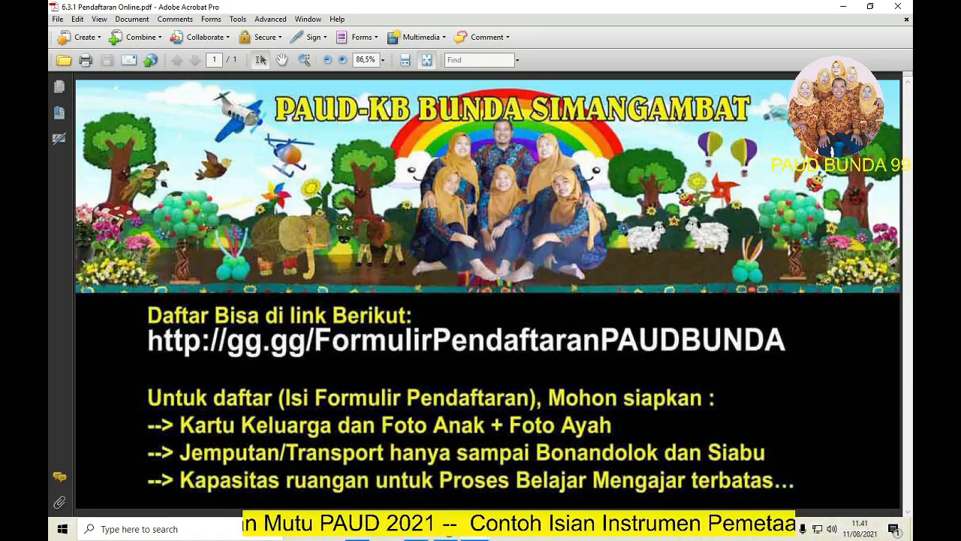
Step: Return to the instrument in Chrome and mark Lainnya in the notes of question 6.3.1 on standard operating procedures
mouse_move(451, 537)
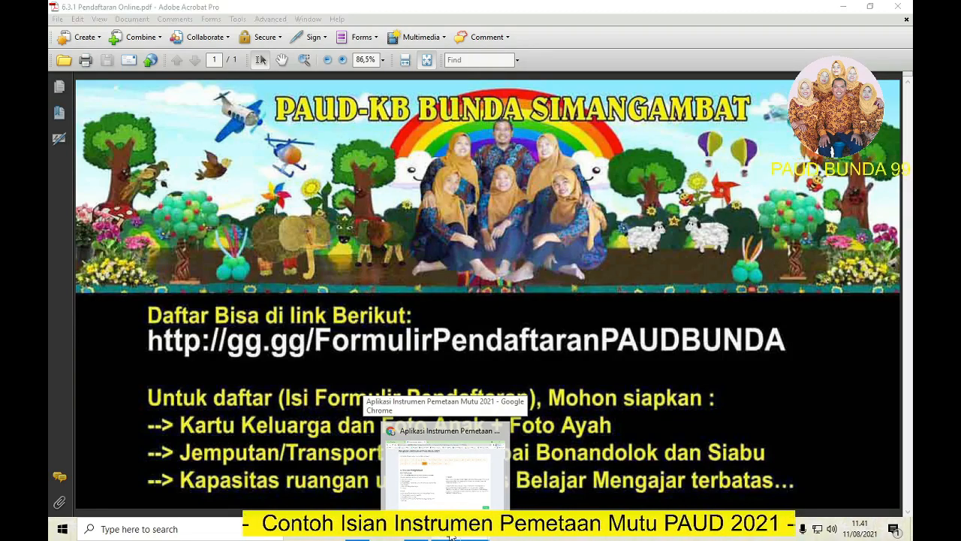
left_click(451, 536)
left_click(160, 435)
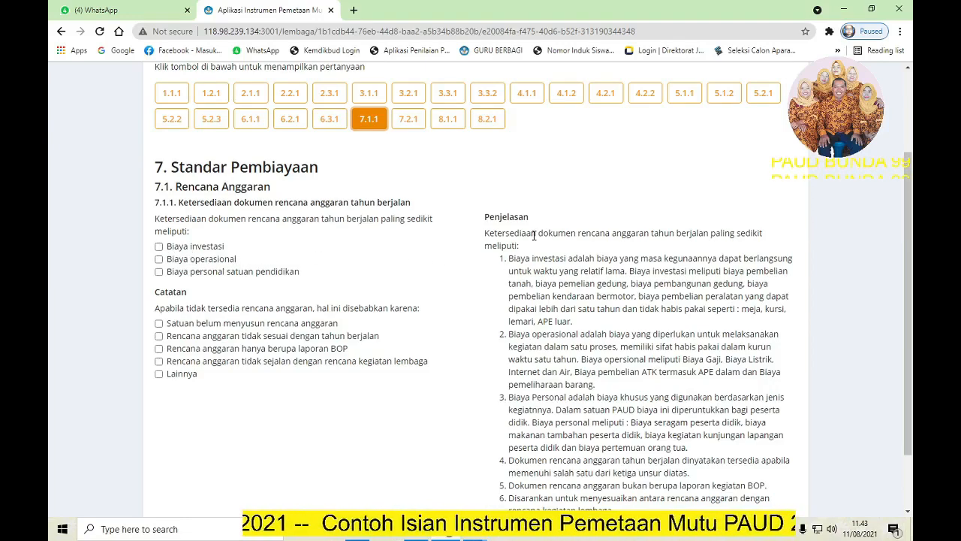
Step: Review the explanation of question 7.1.1 and show the RKT-RKS 2021-2022 PDF in Adobe Acrobat as its supporting document
scroll(490, 258, "down", 1)
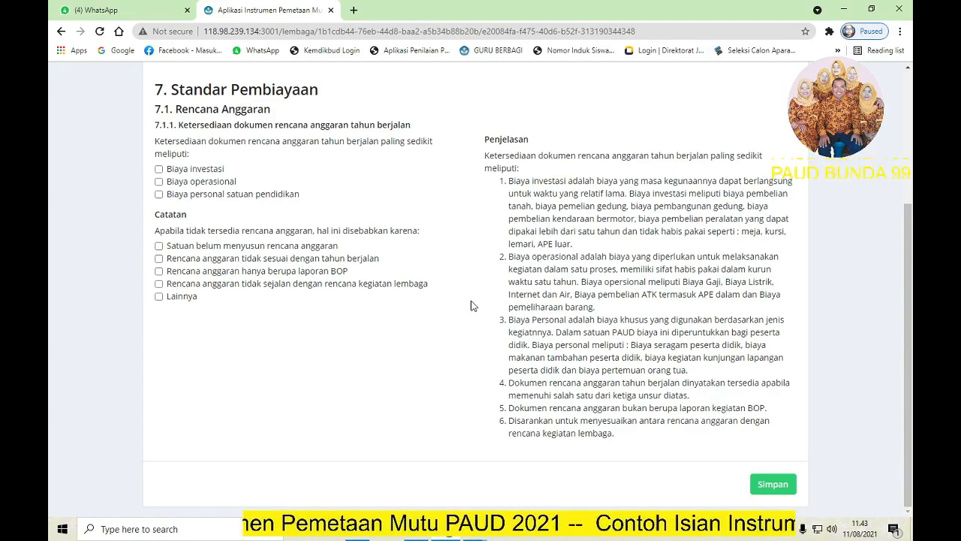
mouse_move(475, 528)
left_click(440, 467)
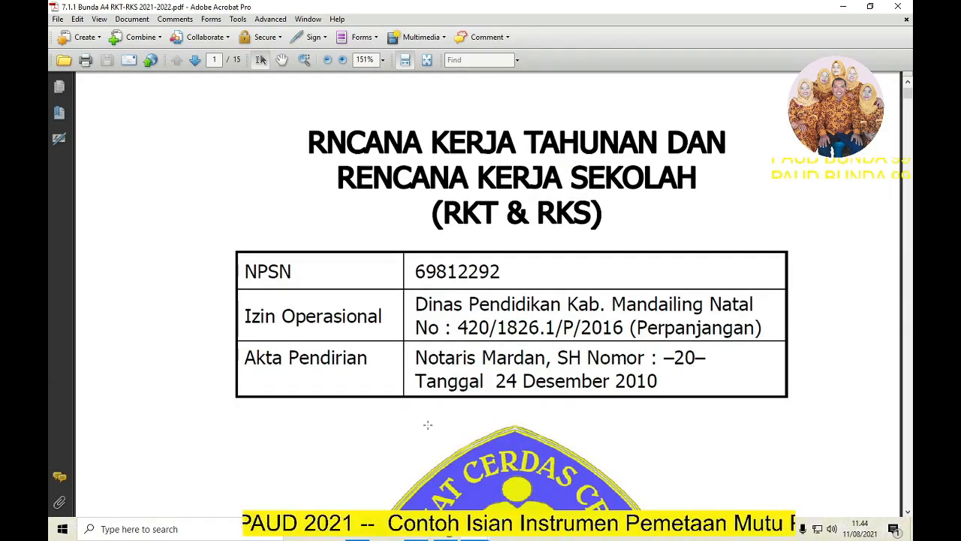
Step: Return to the instrument, mark Lainnya in the notes of question 7.1.1 on the current-year budget plan and save the answer
key("alt+Tab")
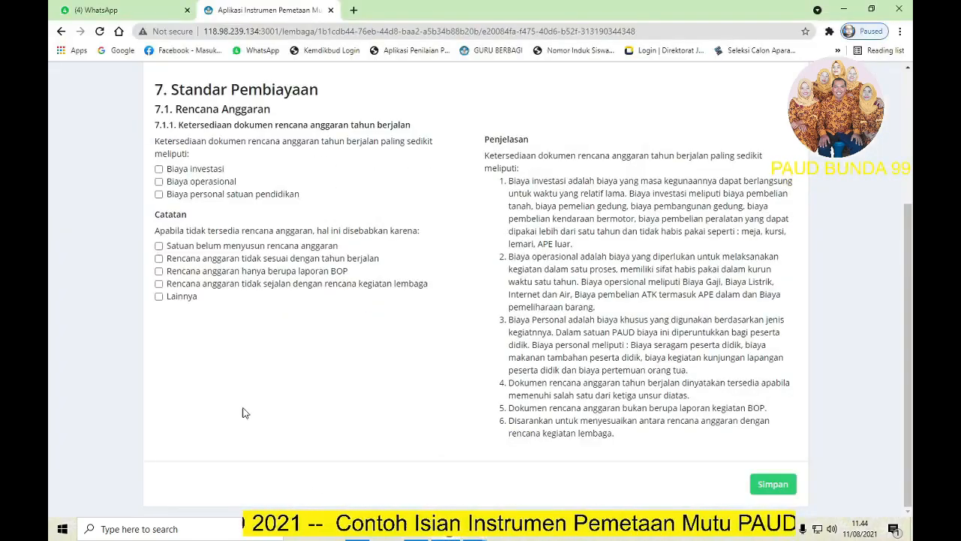
left_click(158, 297)
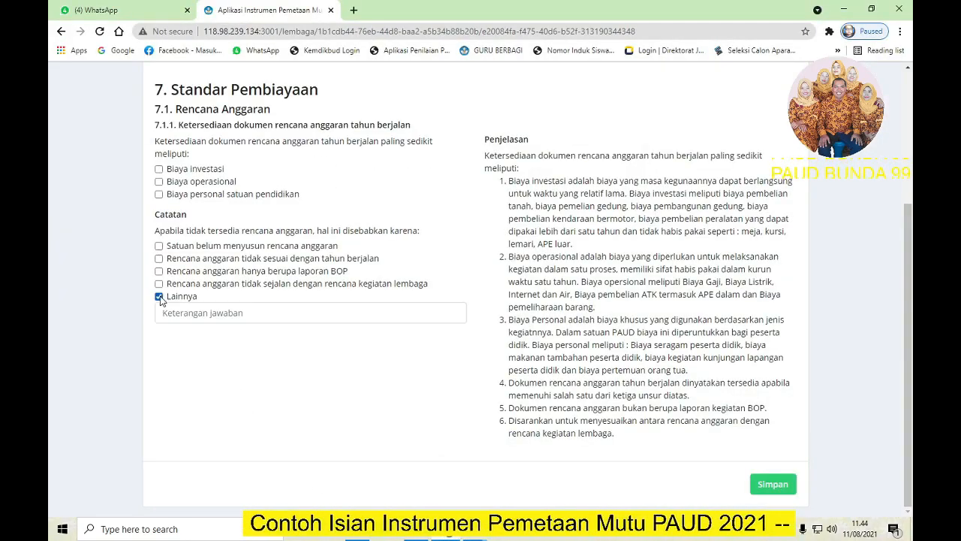
left_click(755, 482)
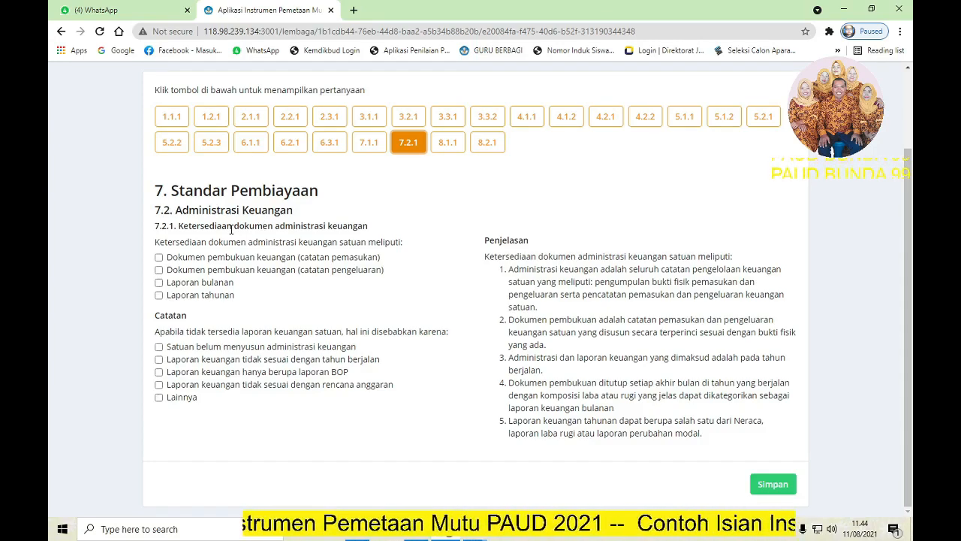
Step: Show the Buku Kas+Piutang+Hutang PDF and page through the July 2021 cash book as supporting documents for question 7.2.1
mouse_move(476, 538)
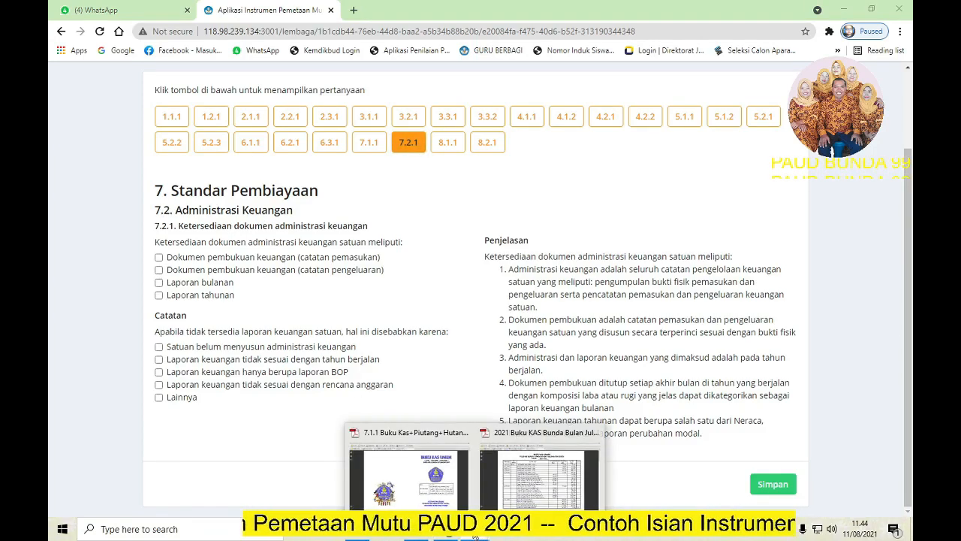
left_click(434, 488)
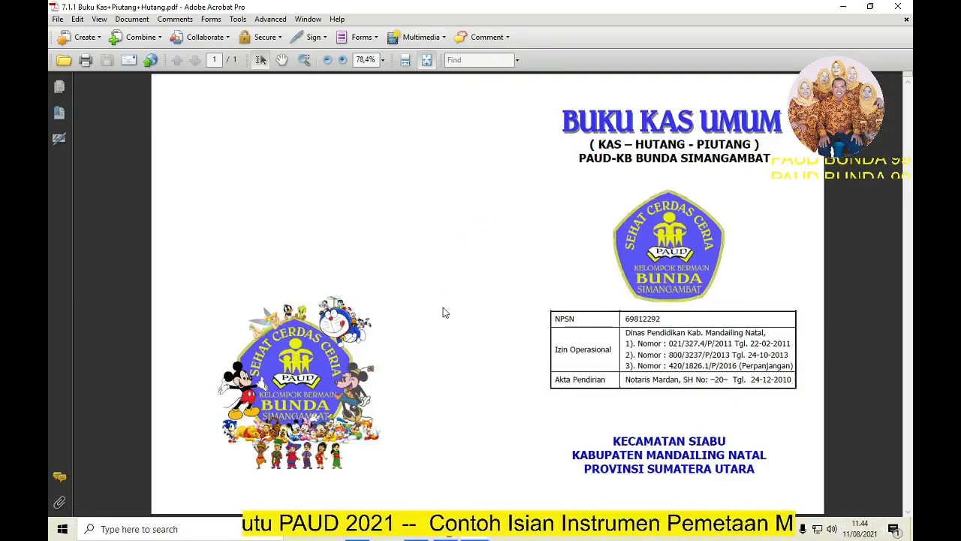
left_click(417, 532)
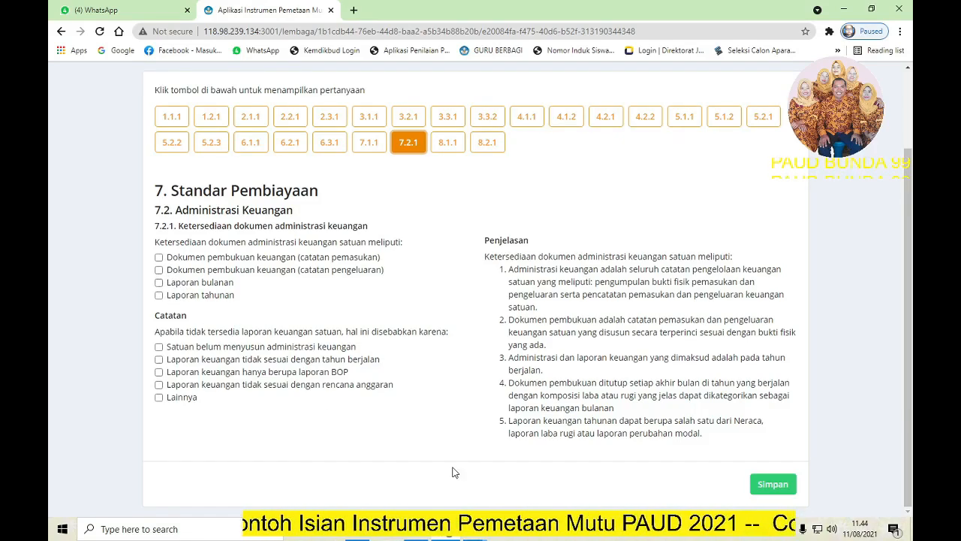
mouse_move(464, 535)
left_click(569, 502)
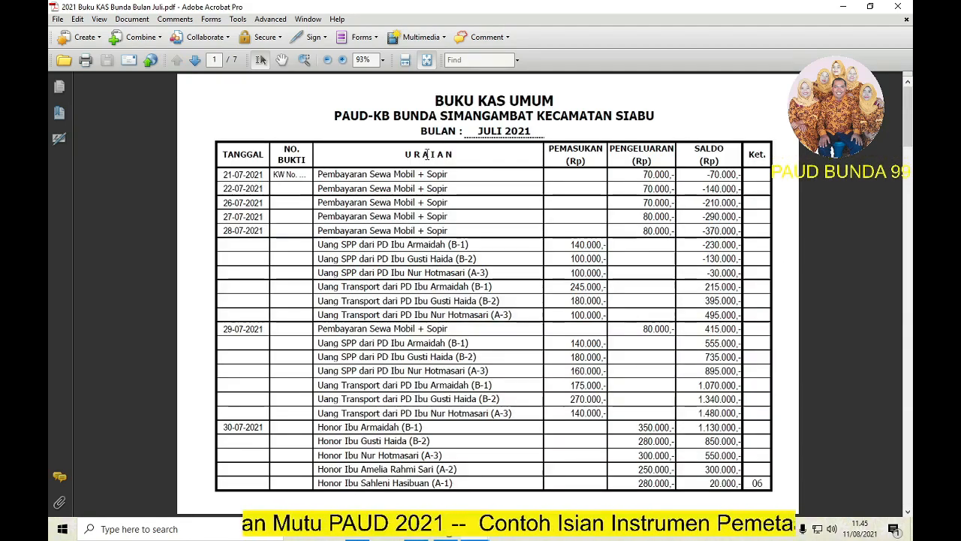
scroll(426, 154, "down", 2)
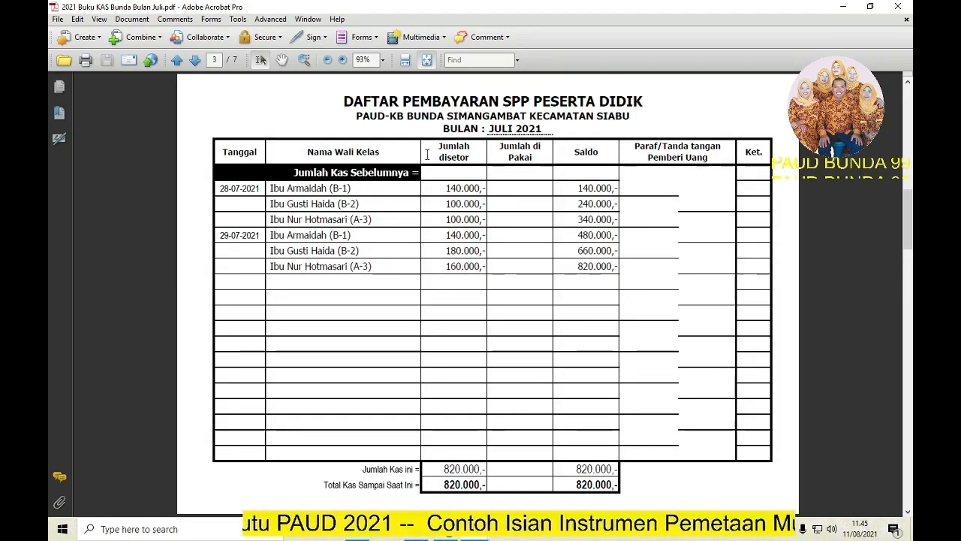
scroll(453, 215, "down", 2)
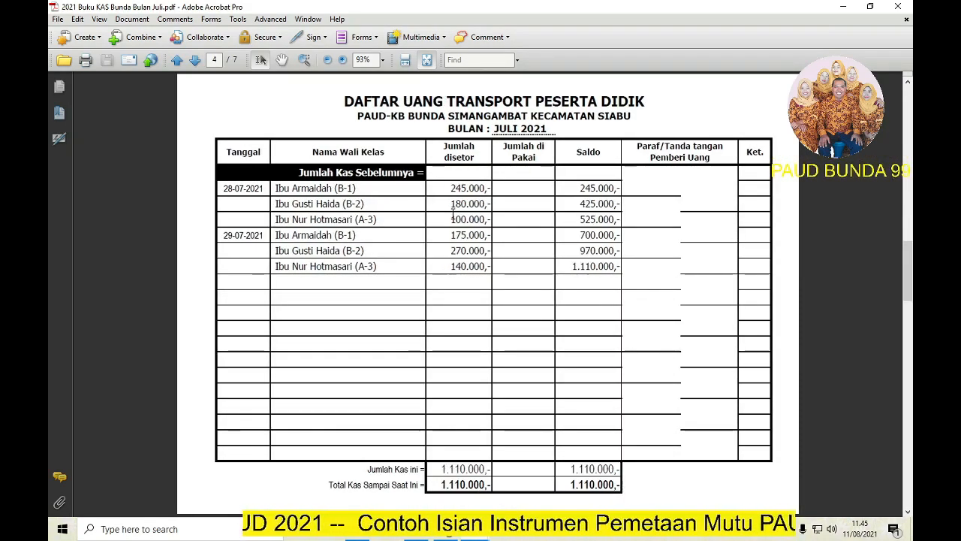
scroll(453, 216, "down", 1)
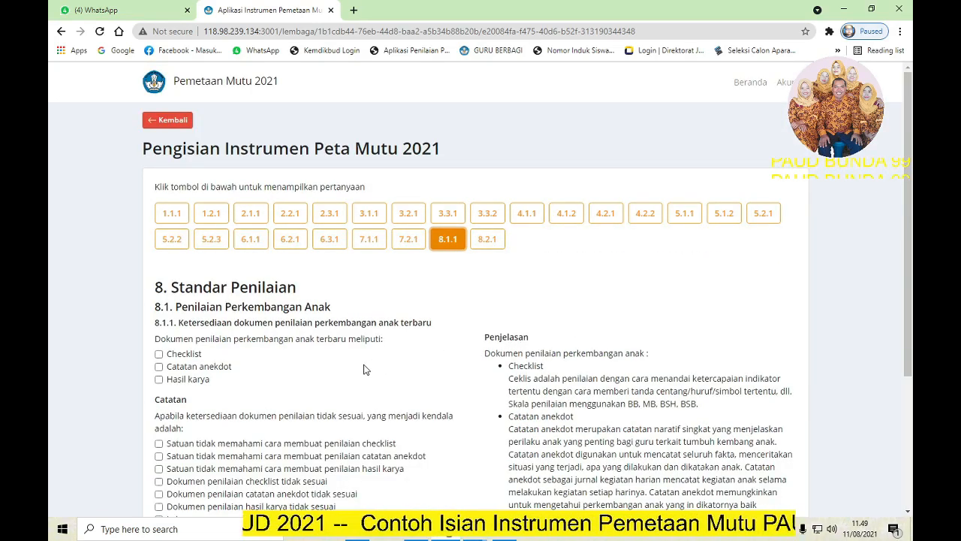
Step: For question 8.1.1, show the prayer memorization (Doa1) and singing activity (Song1) sheets of the Raport Bunda 2021 workbook in Excel
scroll(347, 371, "down", 1)
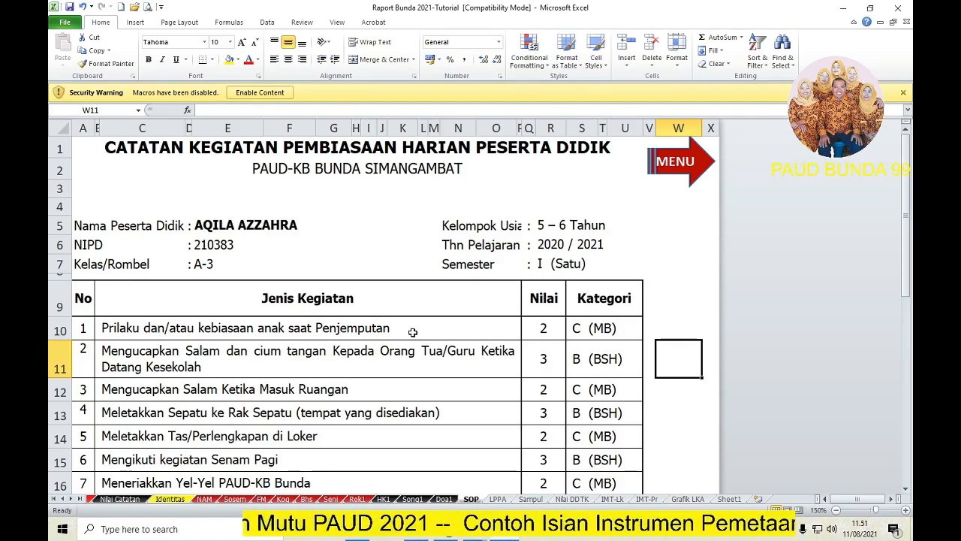
left_click(444, 499)
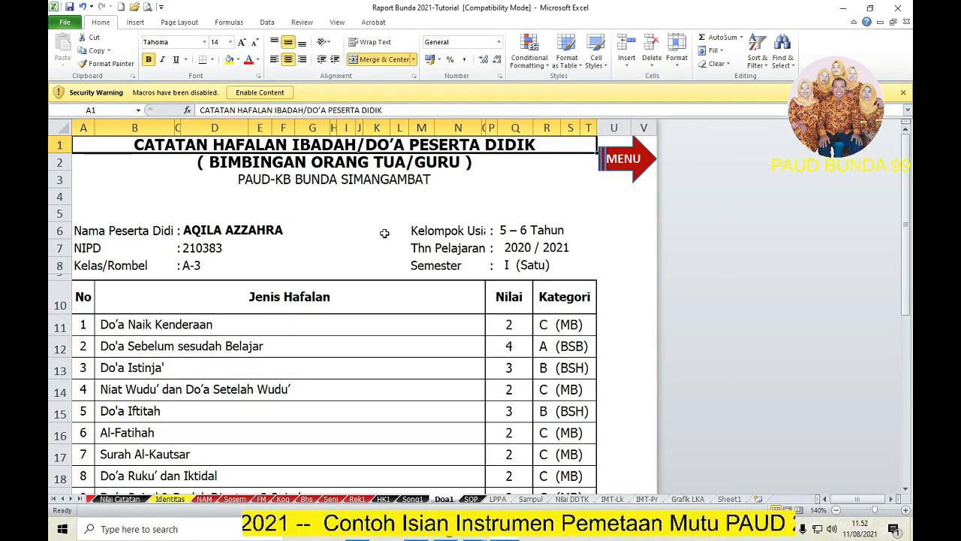
left_click(412, 499)
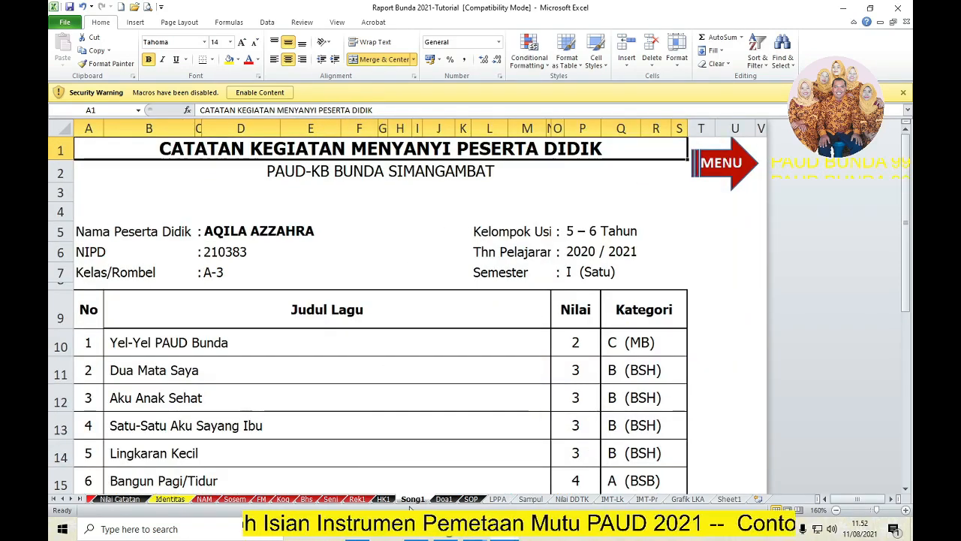
Step: Return to the instrument in Chrome and mark Hasil karya among question 8.1.1's child development assessment documents
left_click(454, 536)
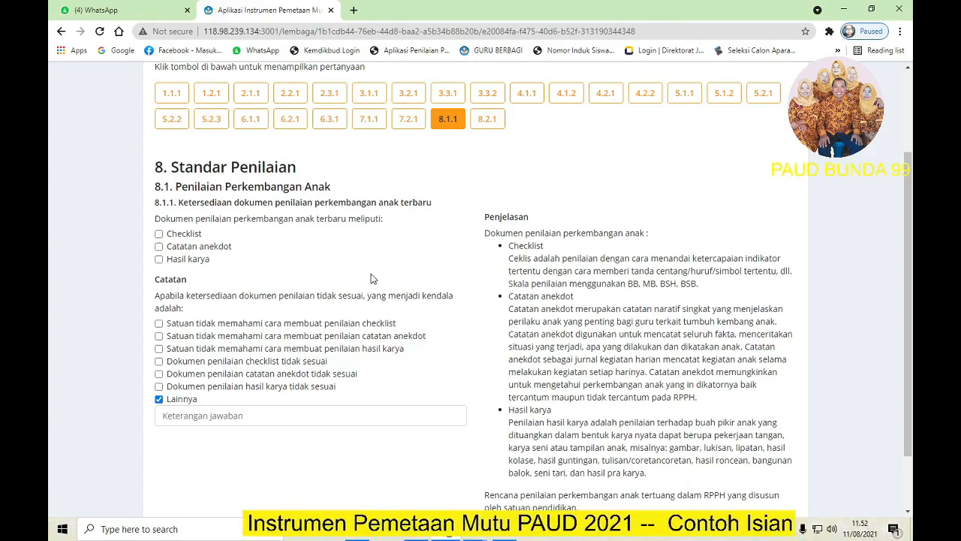
left_click(159, 259)
scroll(233, 379, "down", 2)
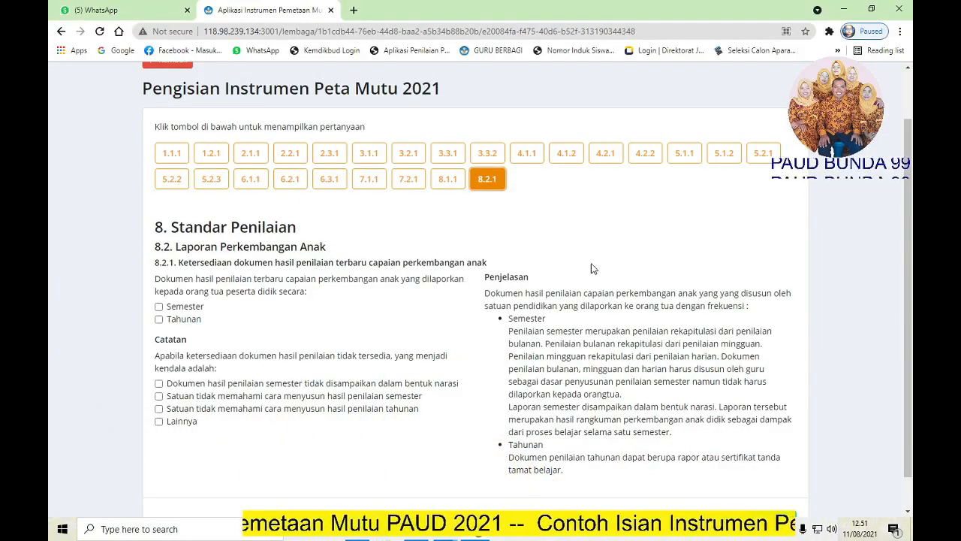
Step: In Adobe Acrobat, show the Surat Tanda Serta Belajar certificate and the Nilai PD 2021 assessment PDF for question 8.2.1
left_click(446, 529)
left_click(431, 489)
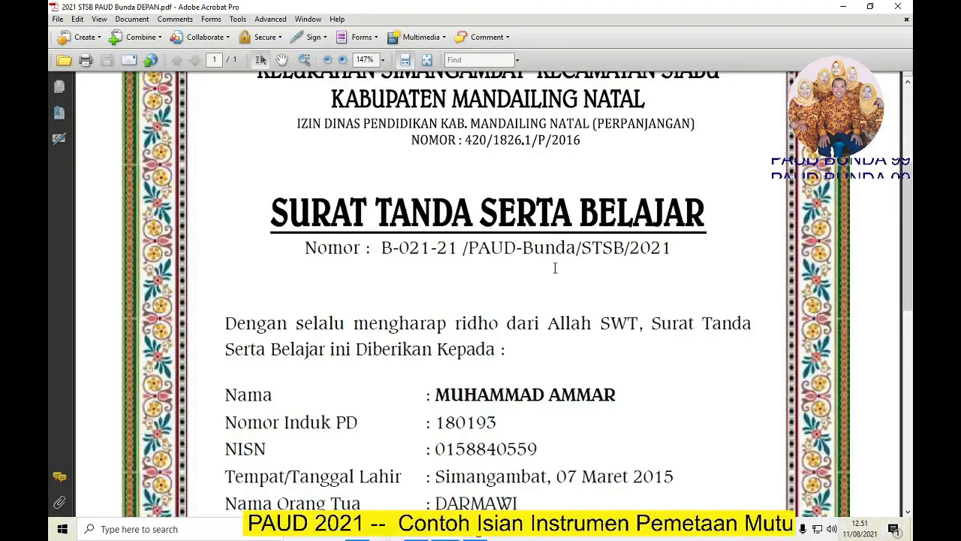
left_click(446, 528)
left_click(556, 491)
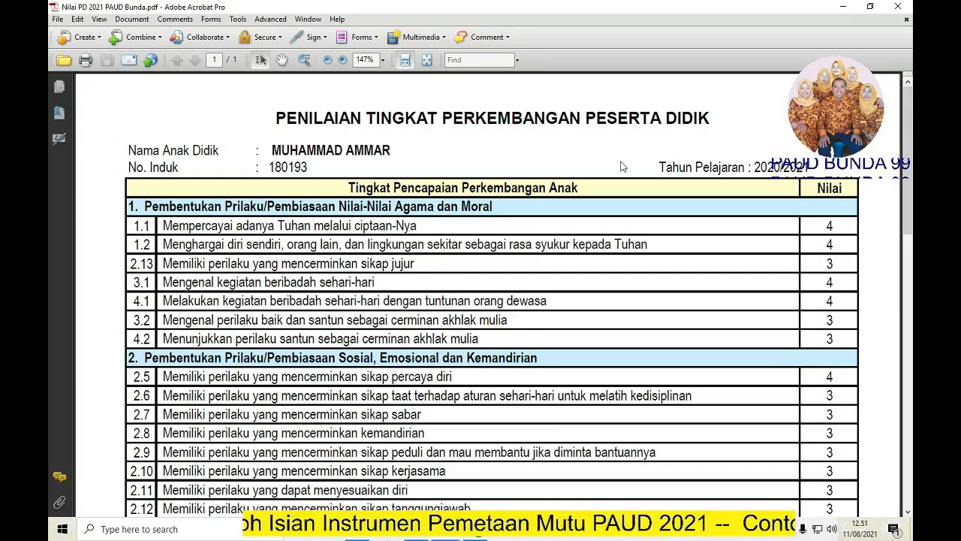
Step: Return to the instrument and mark Lainnya in the notes of question 8.2.1 on the child development results report
left_click(475, 531)
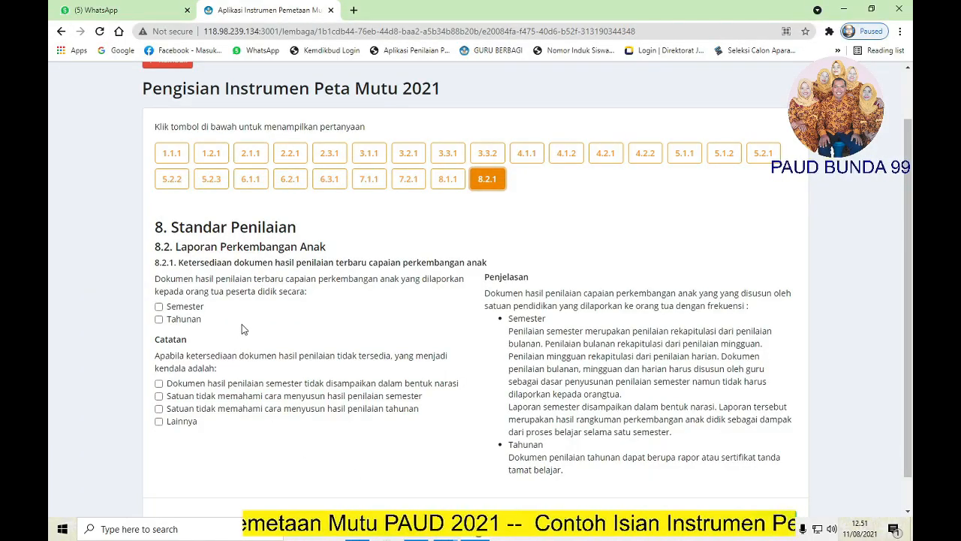
left_click(158, 422)
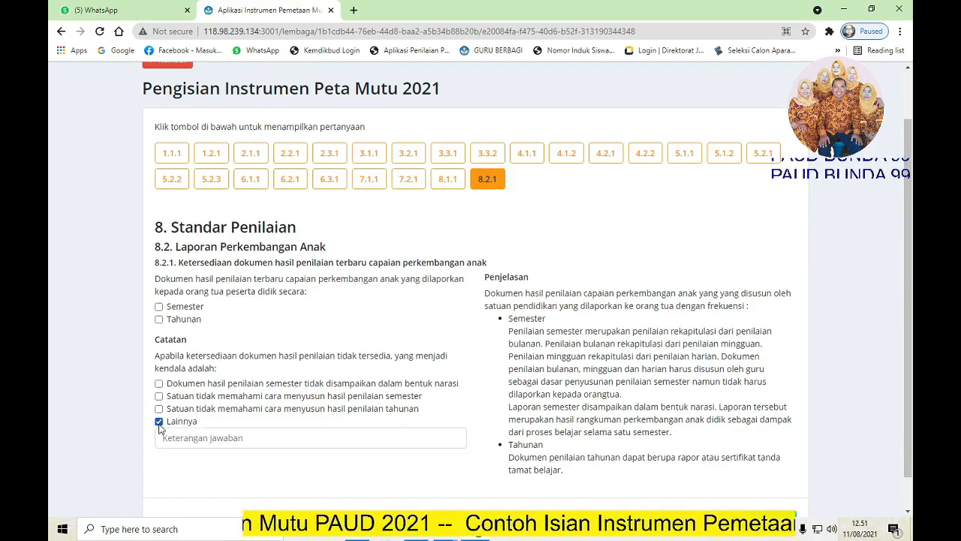
scroll(685, 478, "down", 1)
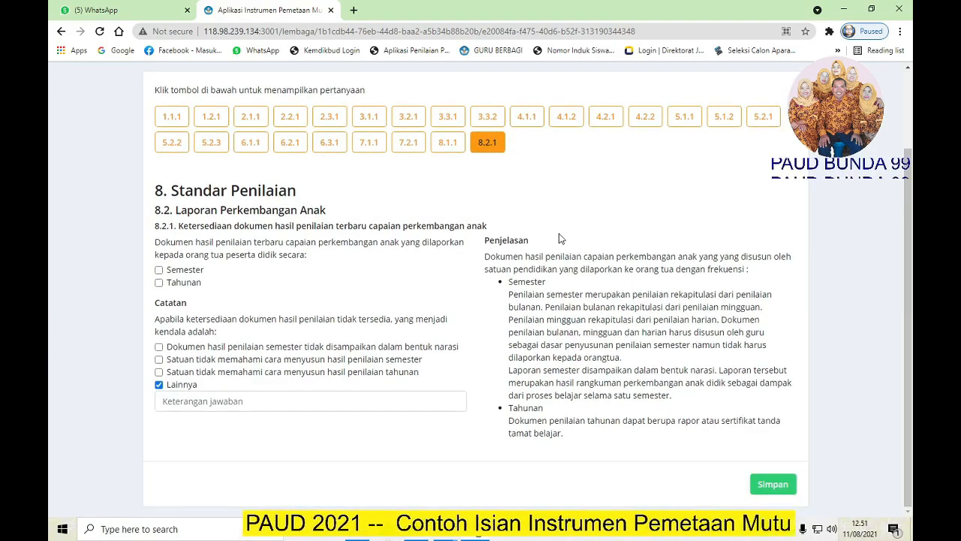